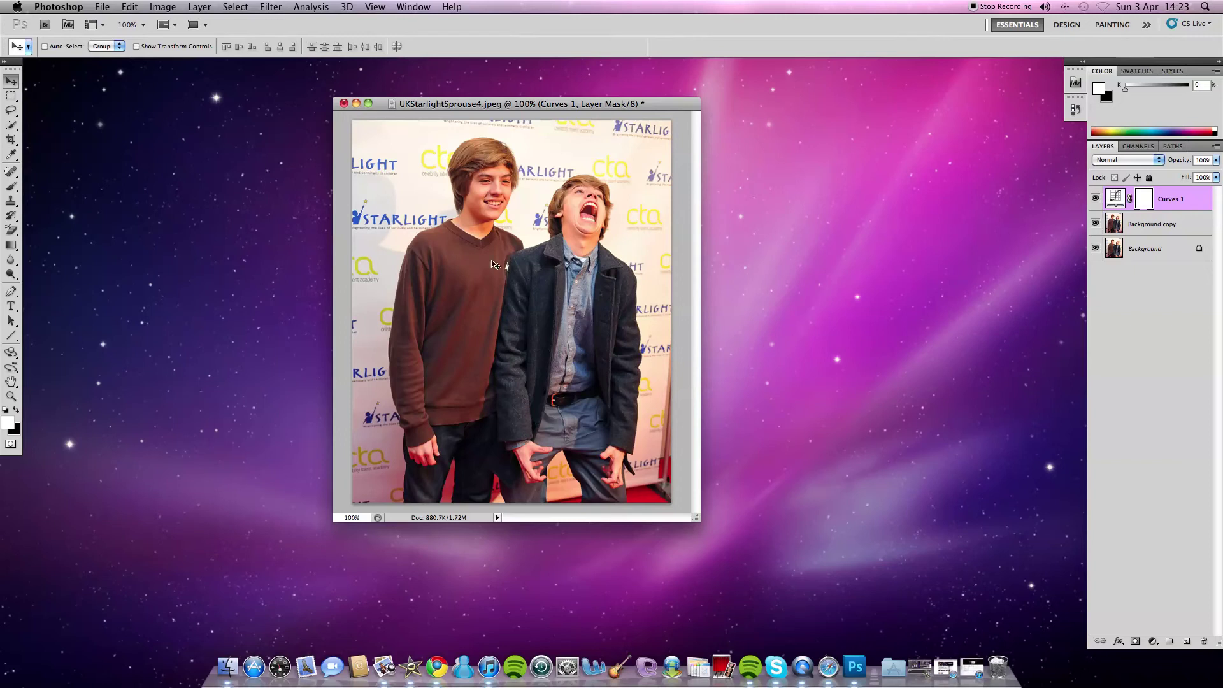
Step: Add a Brightness/Contrast adjustment layer with Brightness 18 and Contrast -14
click(1153, 642)
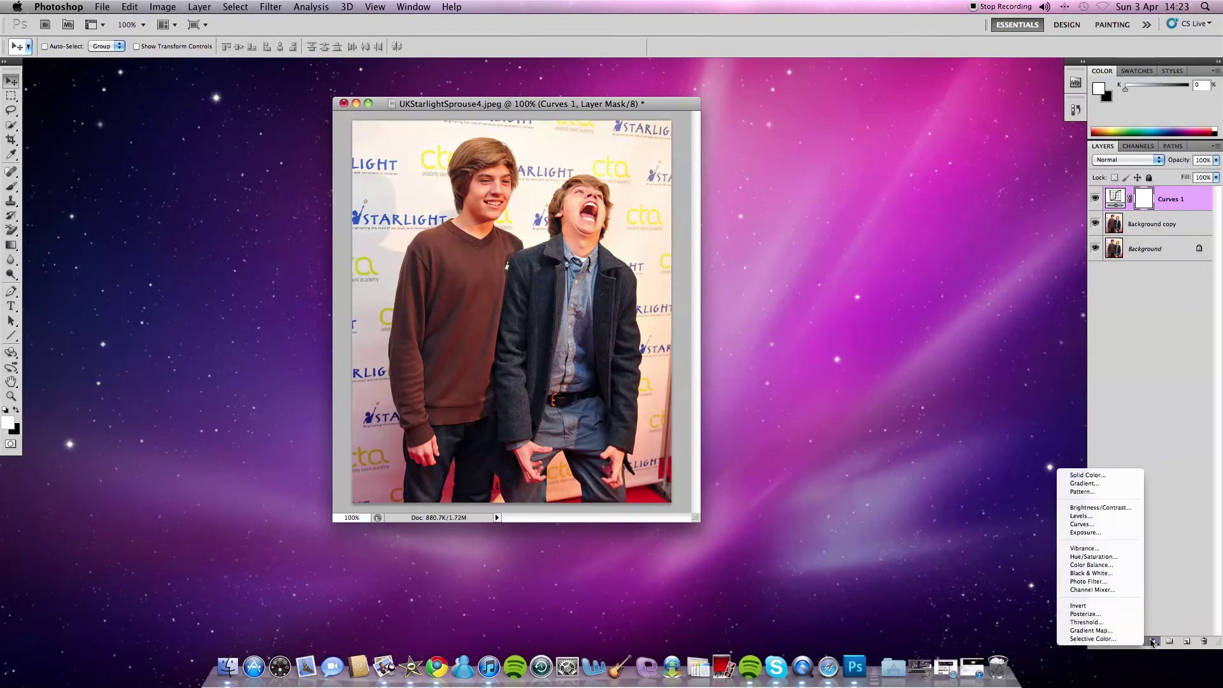
click(1101, 508)
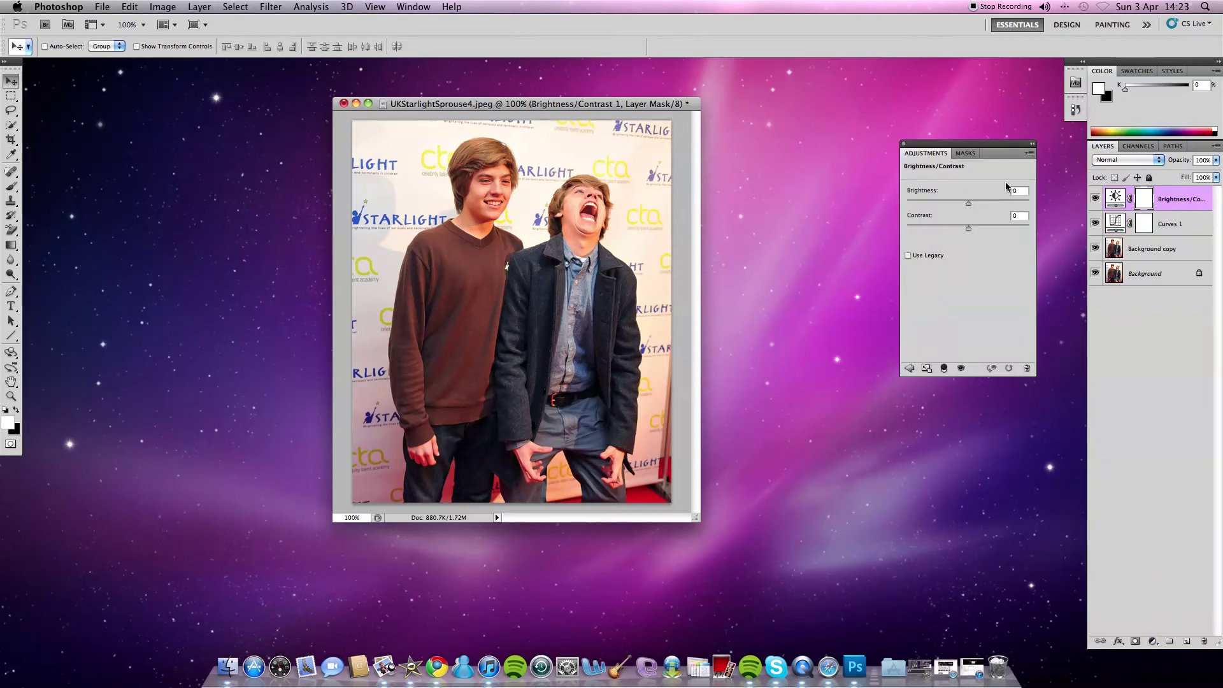
drag(981, 144, 914, 193)
mouse_move(903, 254)
mouse_down()
mouse_move(922, 253)
mouse_move(907, 253)
mouse_move(895, 278)
mouse_up()
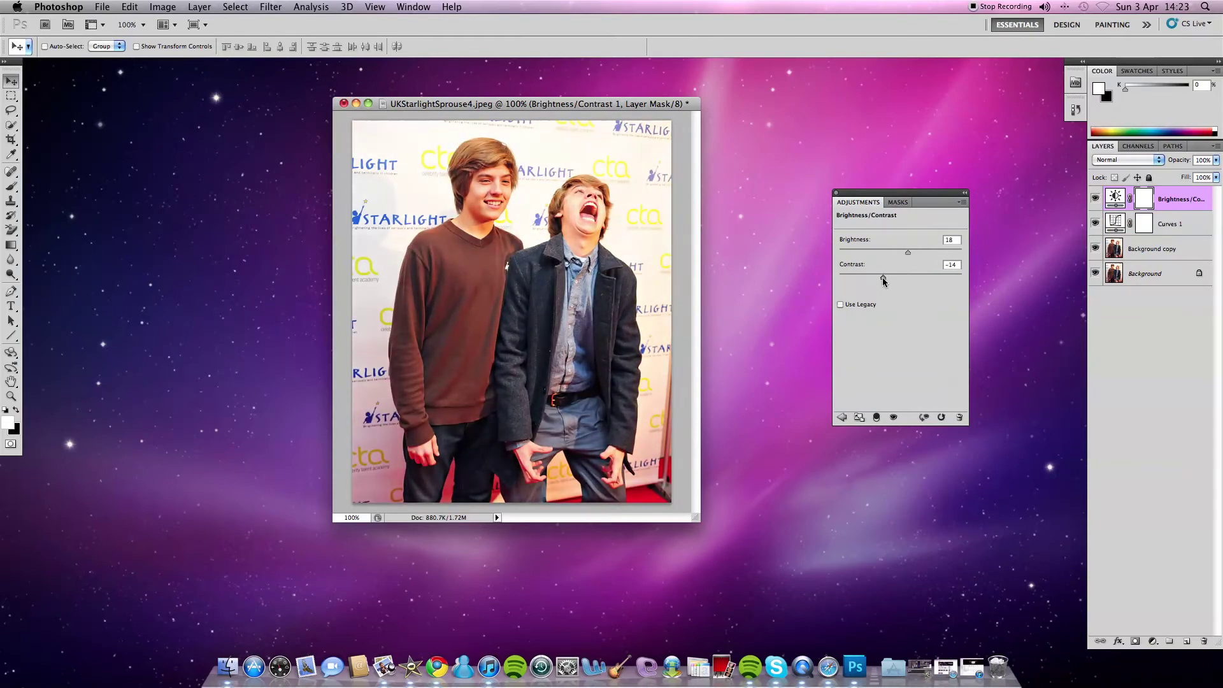
click(835, 194)
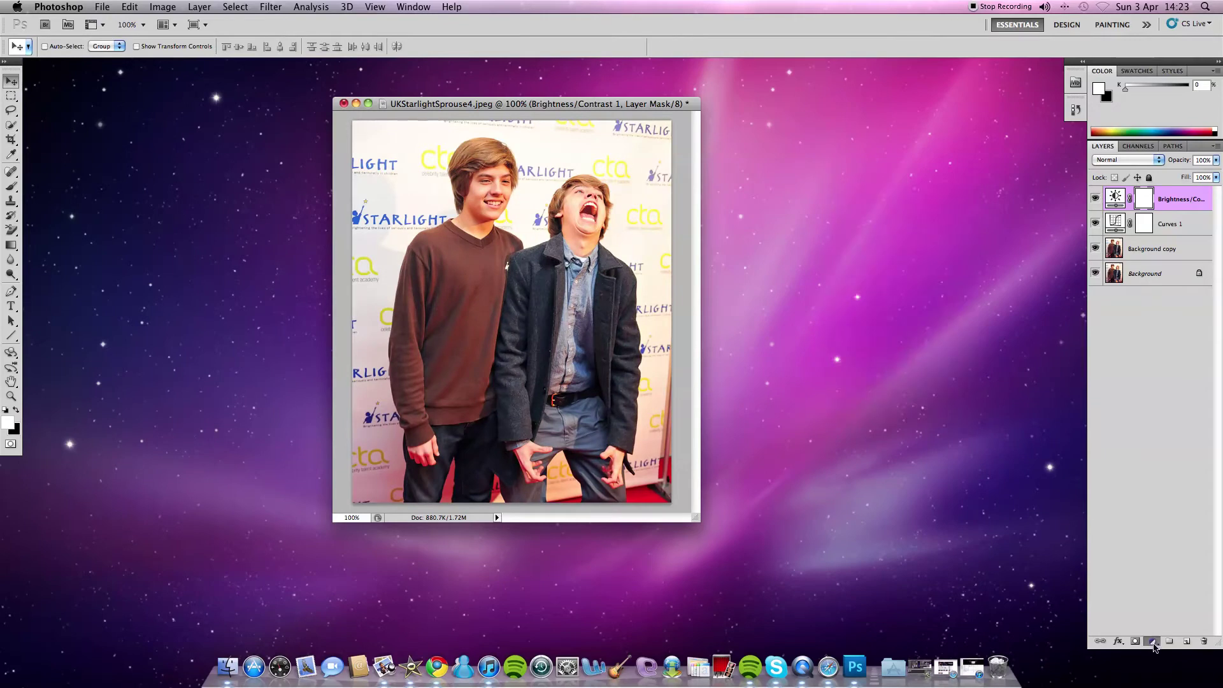
Step: Add an Exposure adjustment layer at about -1.08 to darken and fade the photo
click(1154, 645)
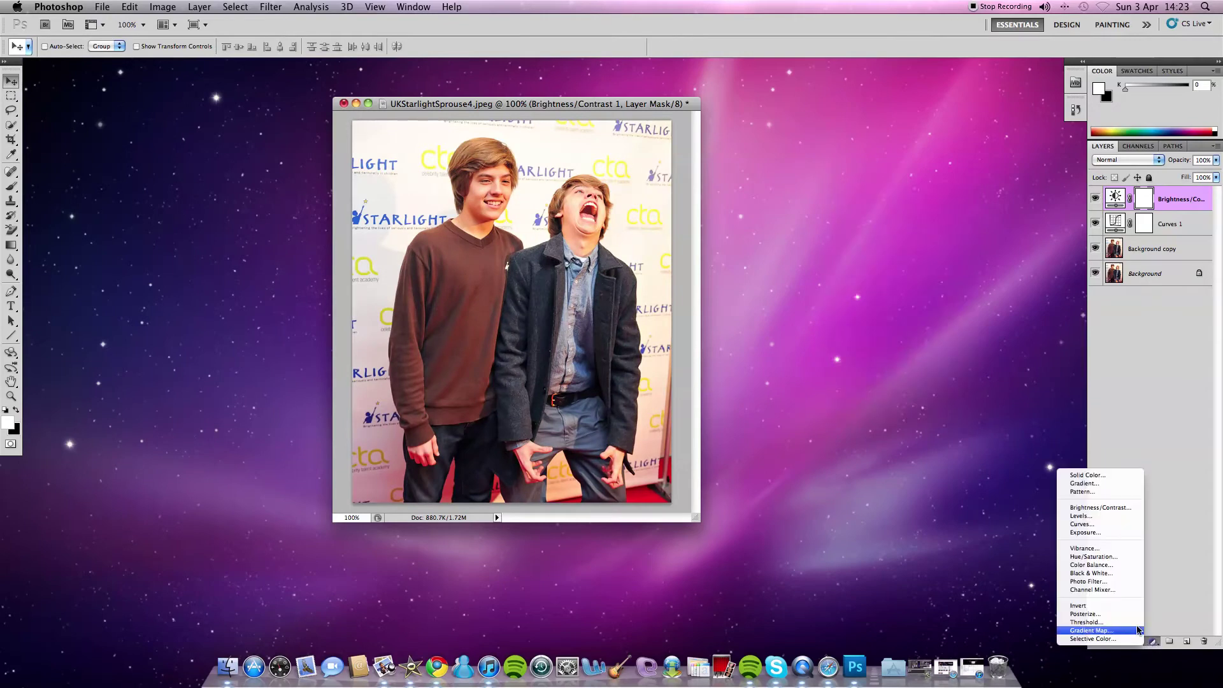
click(1112, 533)
drag(896, 254, 890, 254)
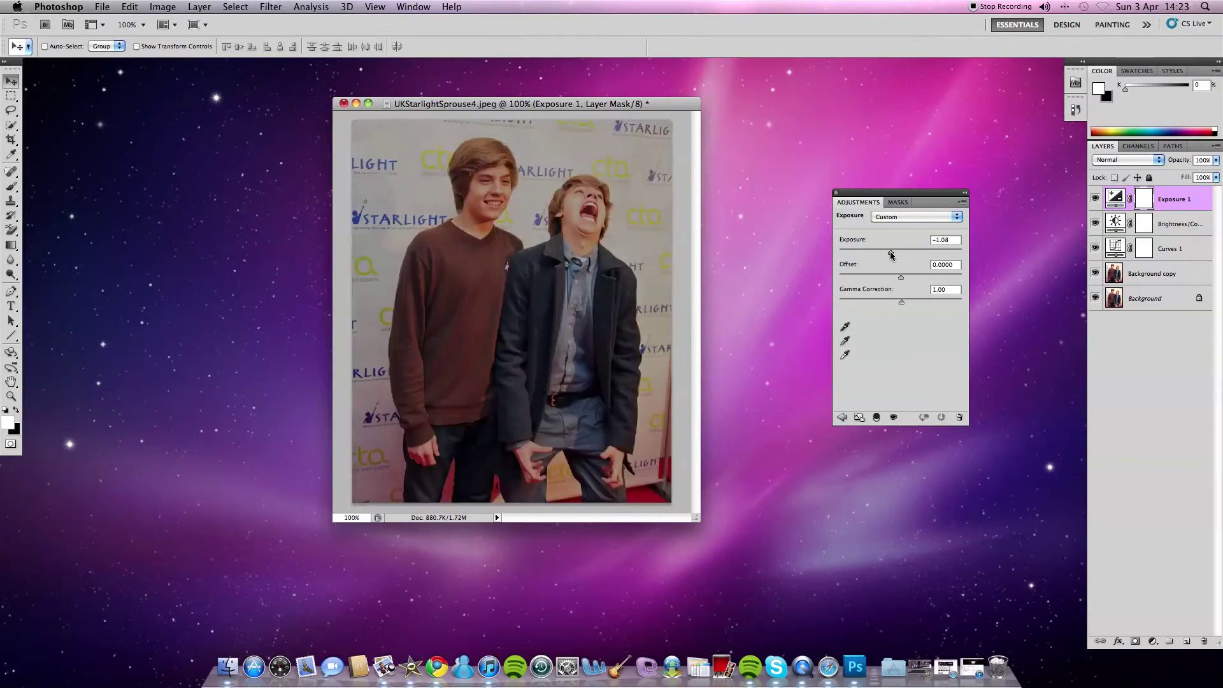
click(836, 193)
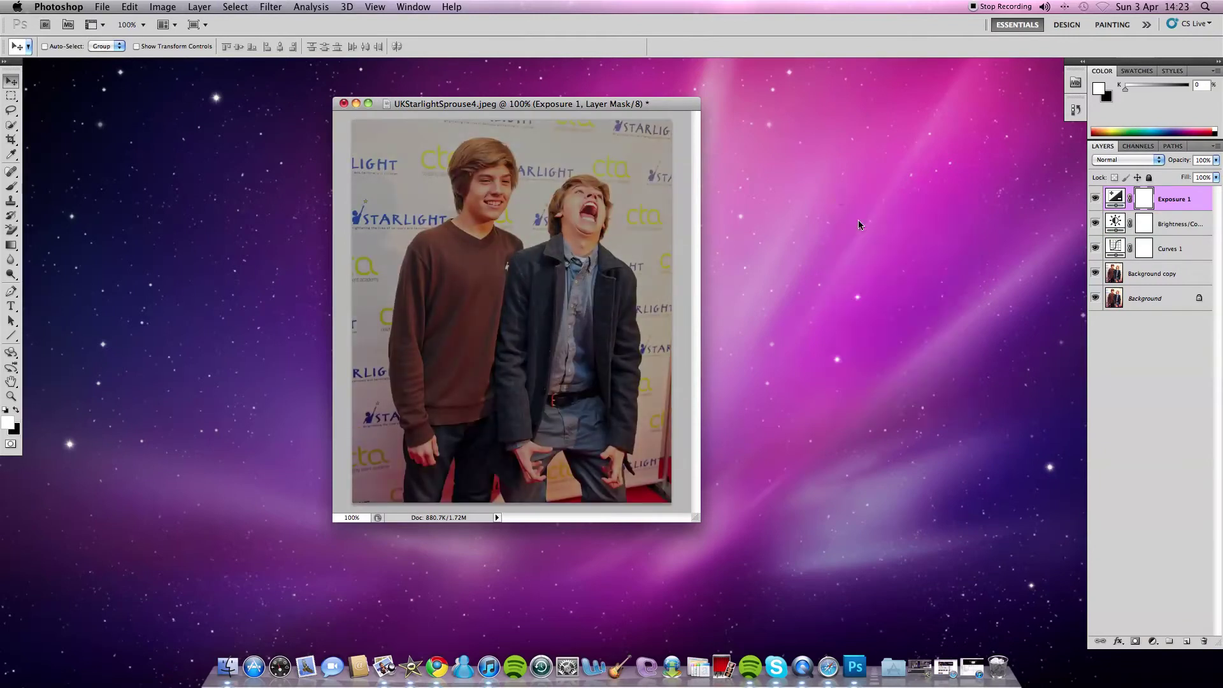
click(1154, 644)
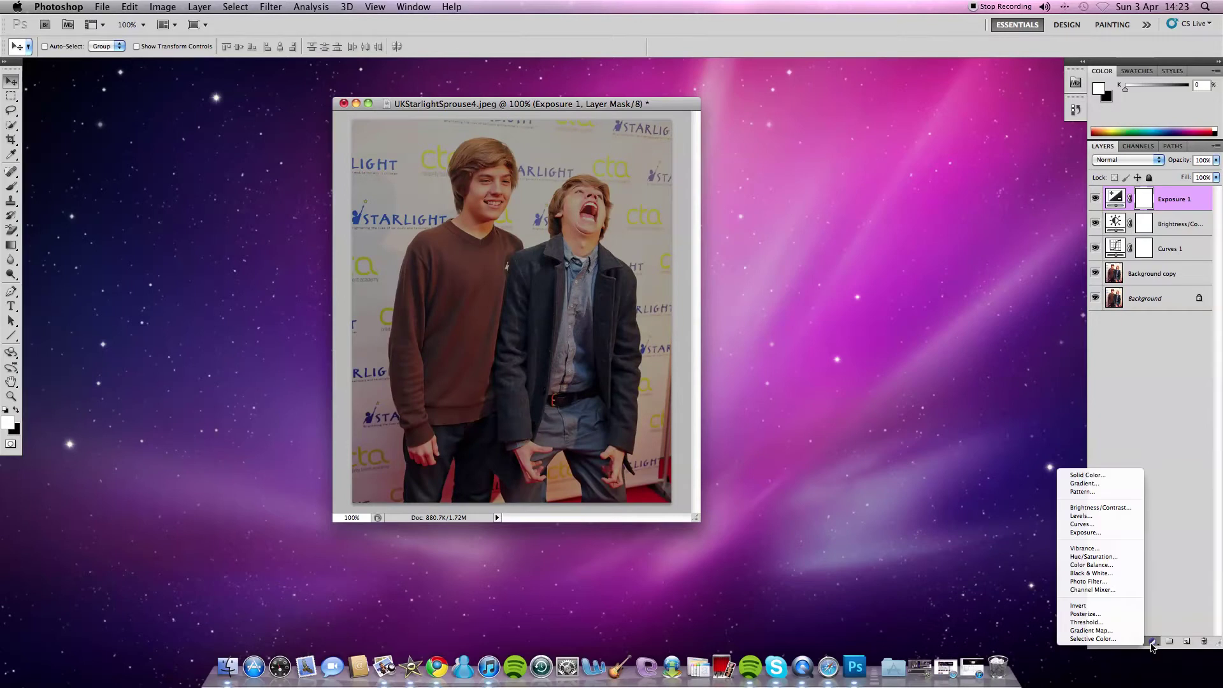
Step: Add a second Curves layer, raising the Red curve and pulling the Green curve down
click(1104, 536)
click(889, 242)
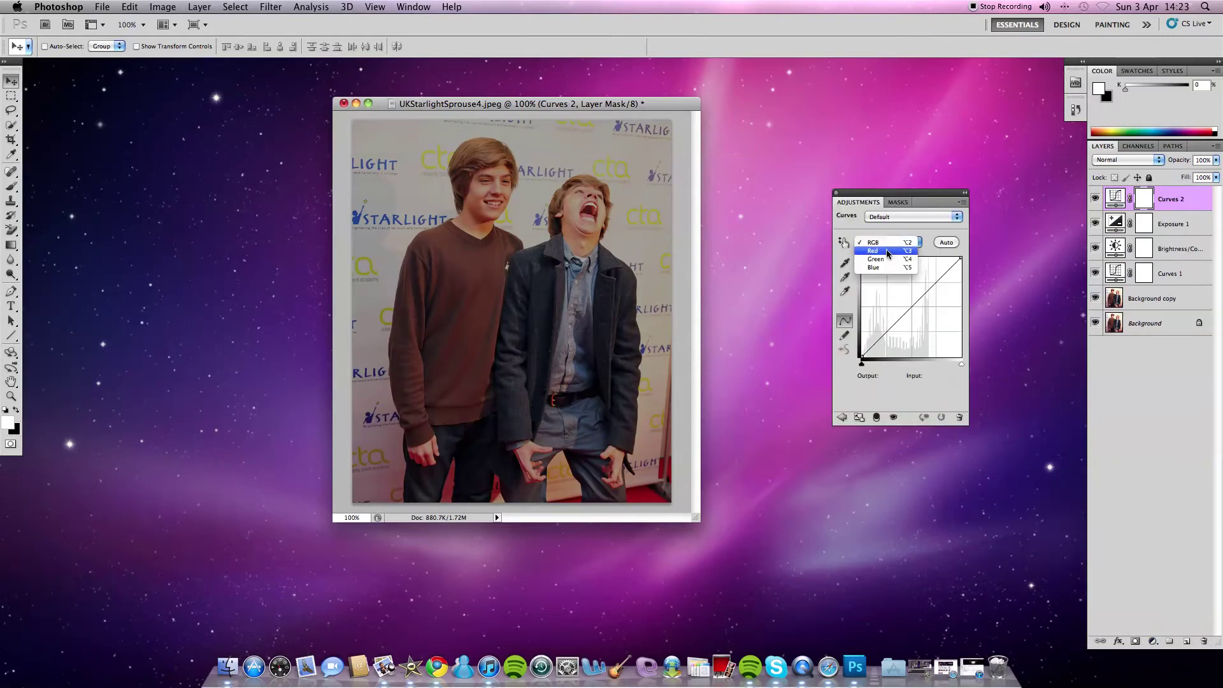
drag(958, 261, 931, 267)
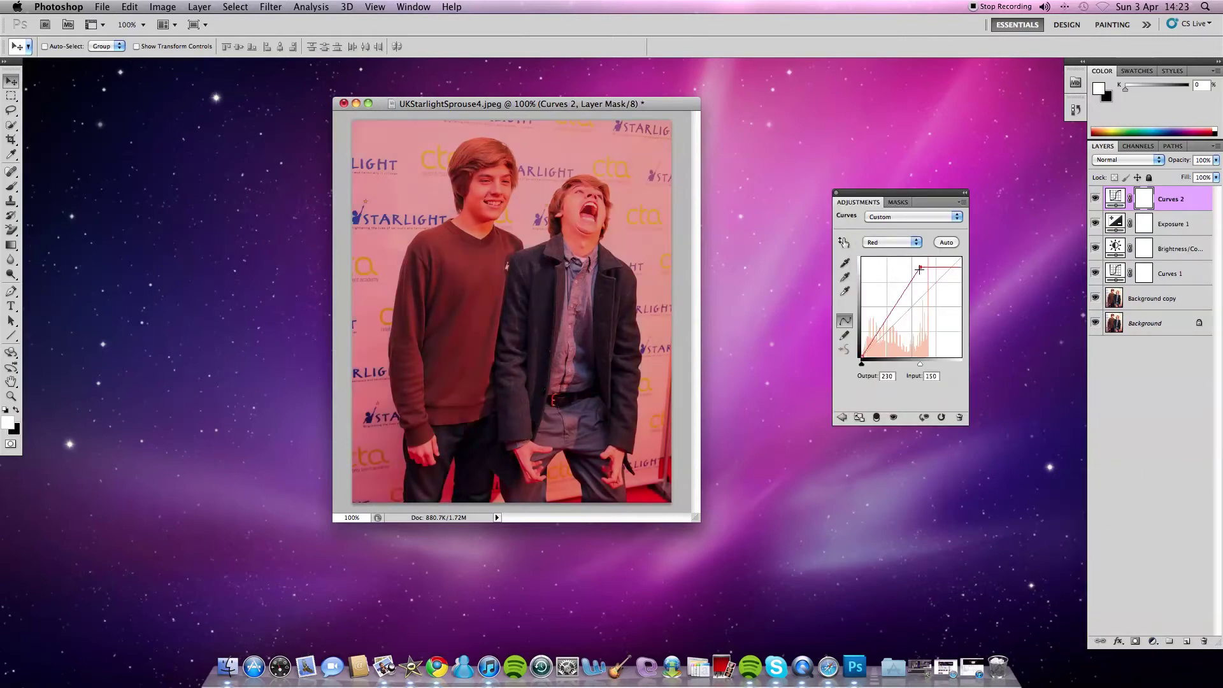
click(911, 243)
click(911, 251)
mouse_move(928, 288)
mouse_down()
mouse_move(929, 306)
mouse_move(899, 284)
mouse_up()
Step: Lift the Blue channel curve to give the photo its pink-purple tint
click(898, 246)
click(837, 192)
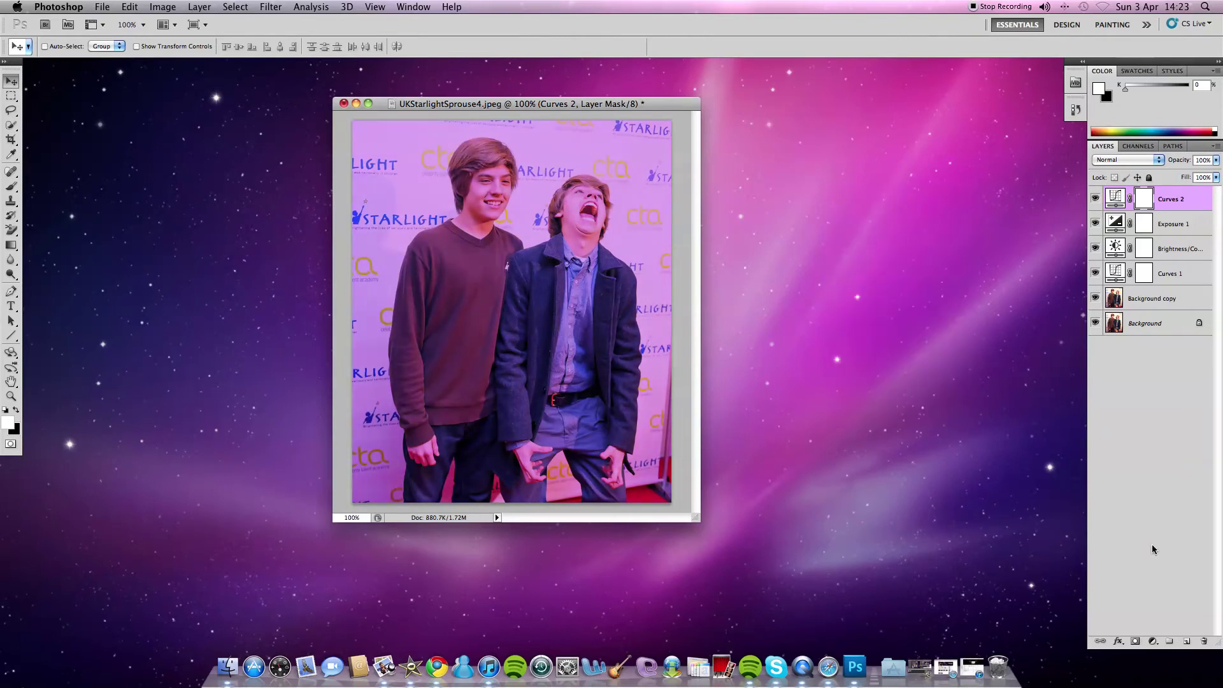
click(1152, 641)
click(1083, 549)
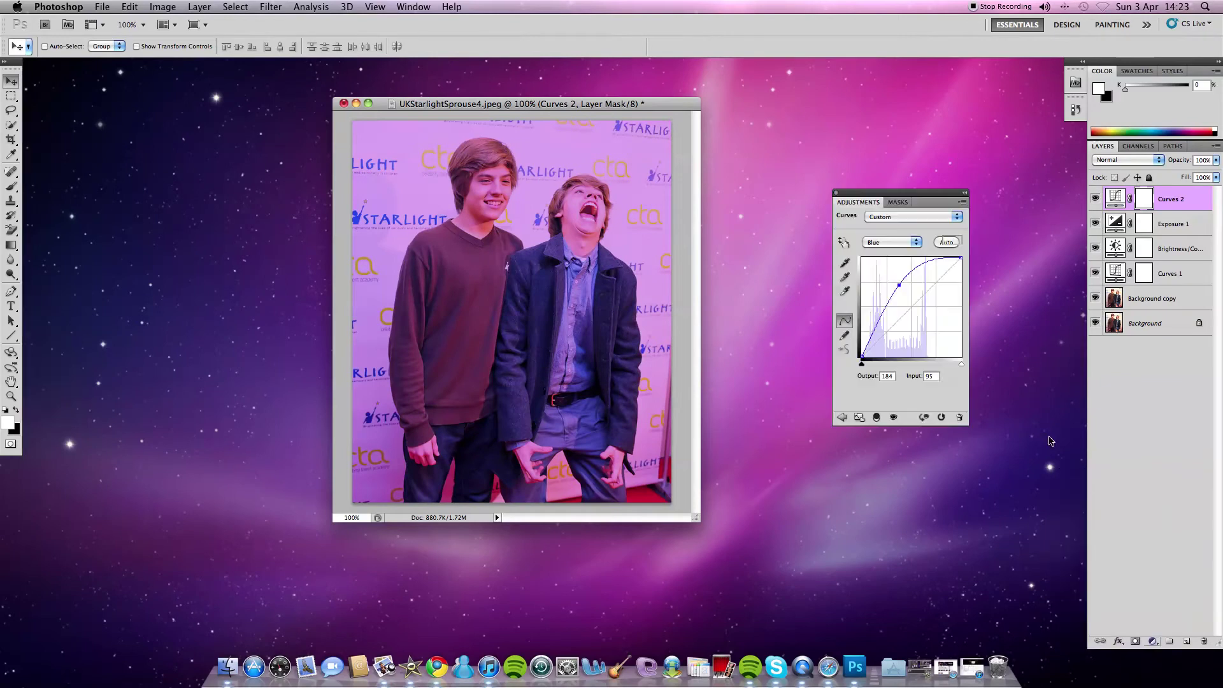
Step: Set the new Vibrance layer's vibrance to +70
drag(901, 254, 924, 254)
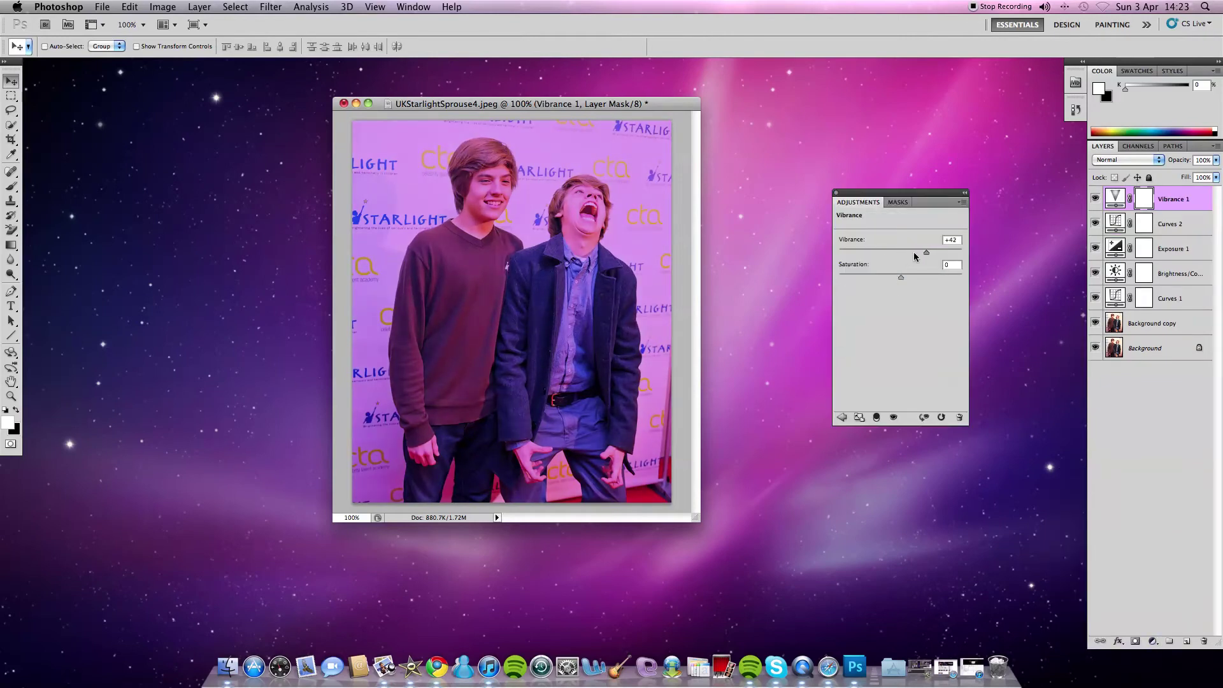
drag(863, 253, 952, 256)
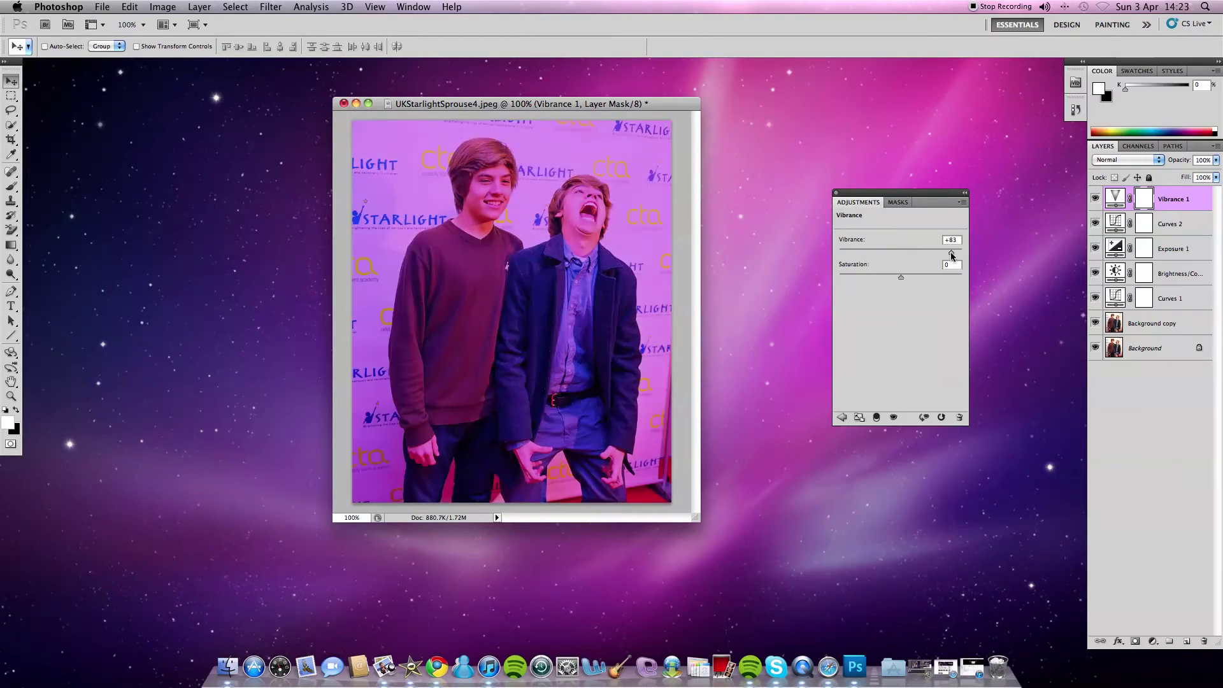
click(836, 192)
Step: Add a Color Balance layer with midtones Cyan/Red -15, Magenta/Green +8, Yellow/Blue -29
click(1153, 640)
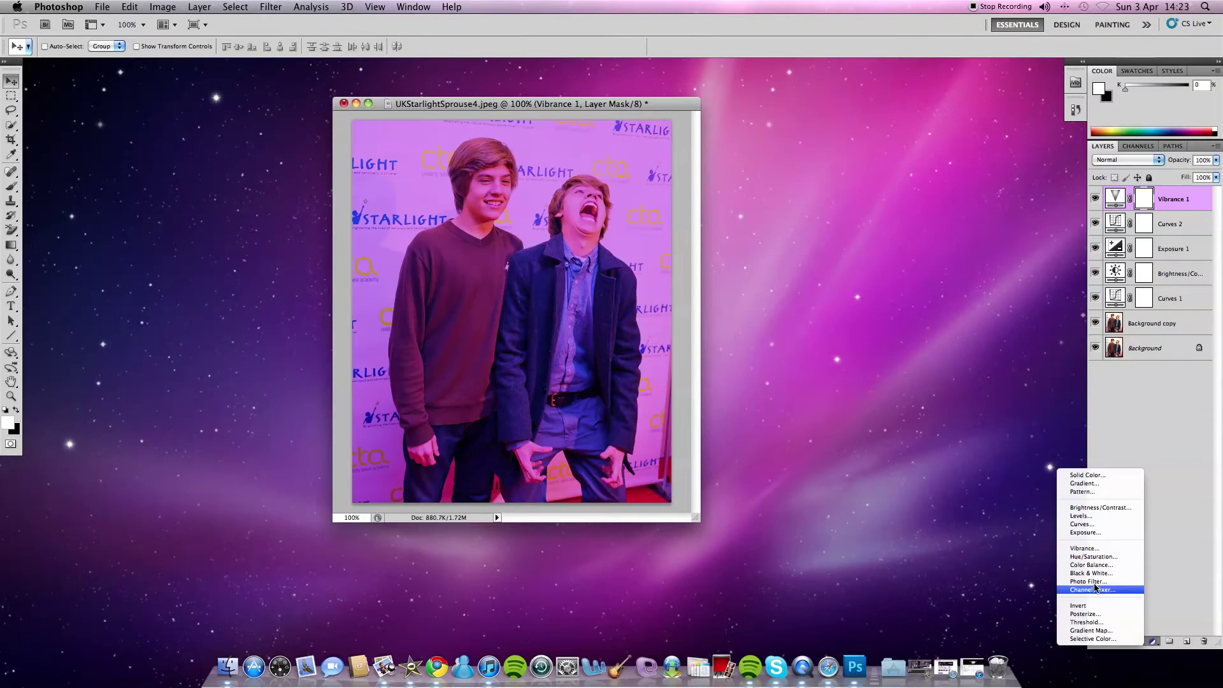
click(1097, 565)
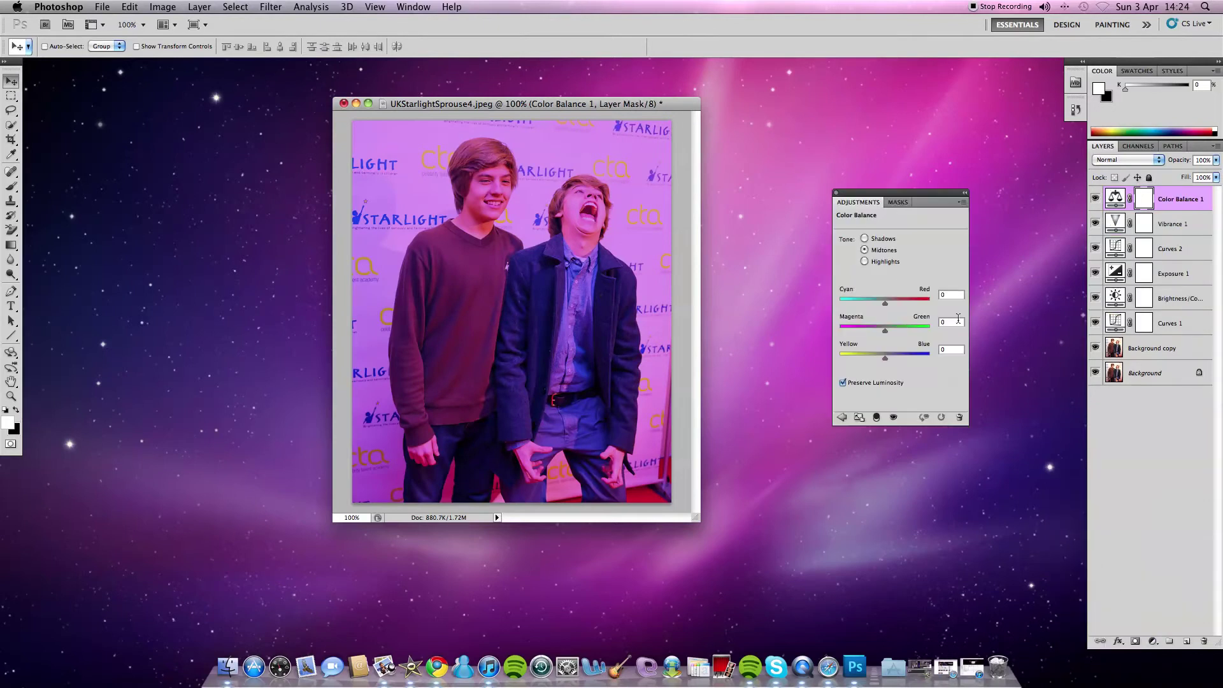
mouse_move(884, 301)
mouse_down()
mouse_move(868, 301)
mouse_move(898, 301)
mouse_move(878, 301)
mouse_up()
mouse_move(893, 358)
mouse_down()
mouse_move(862, 358)
mouse_move(861, 331)
mouse_move(899, 336)
mouse_up()
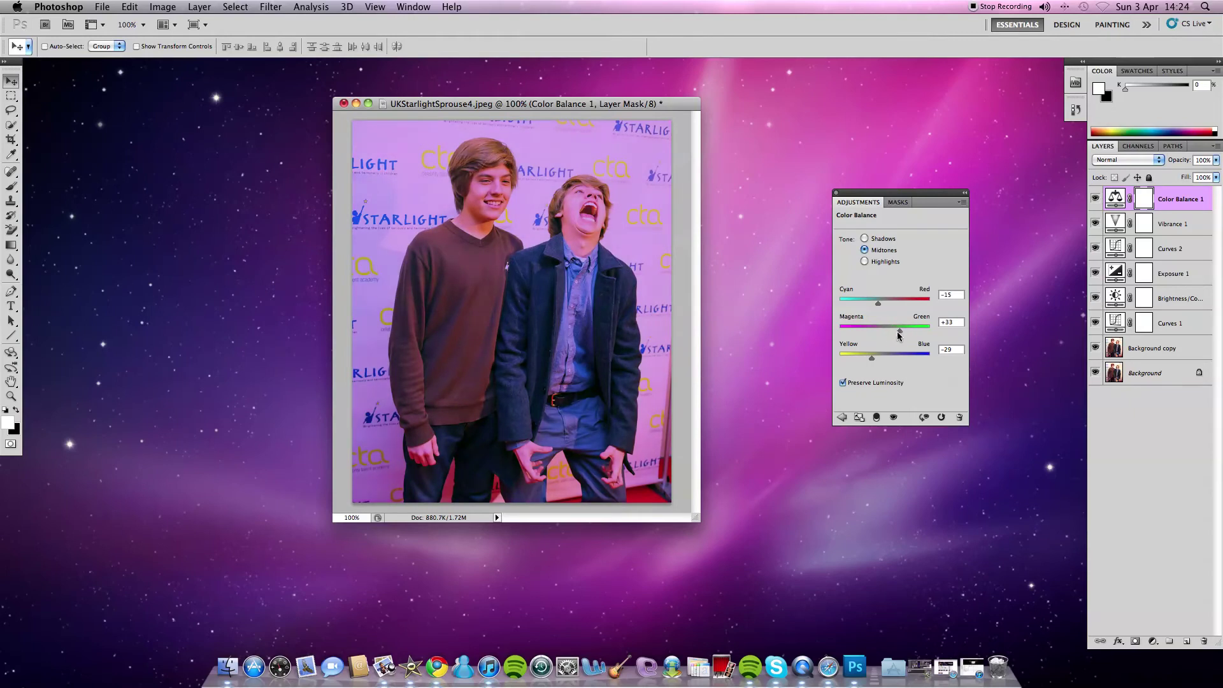
click(836, 193)
click(1151, 643)
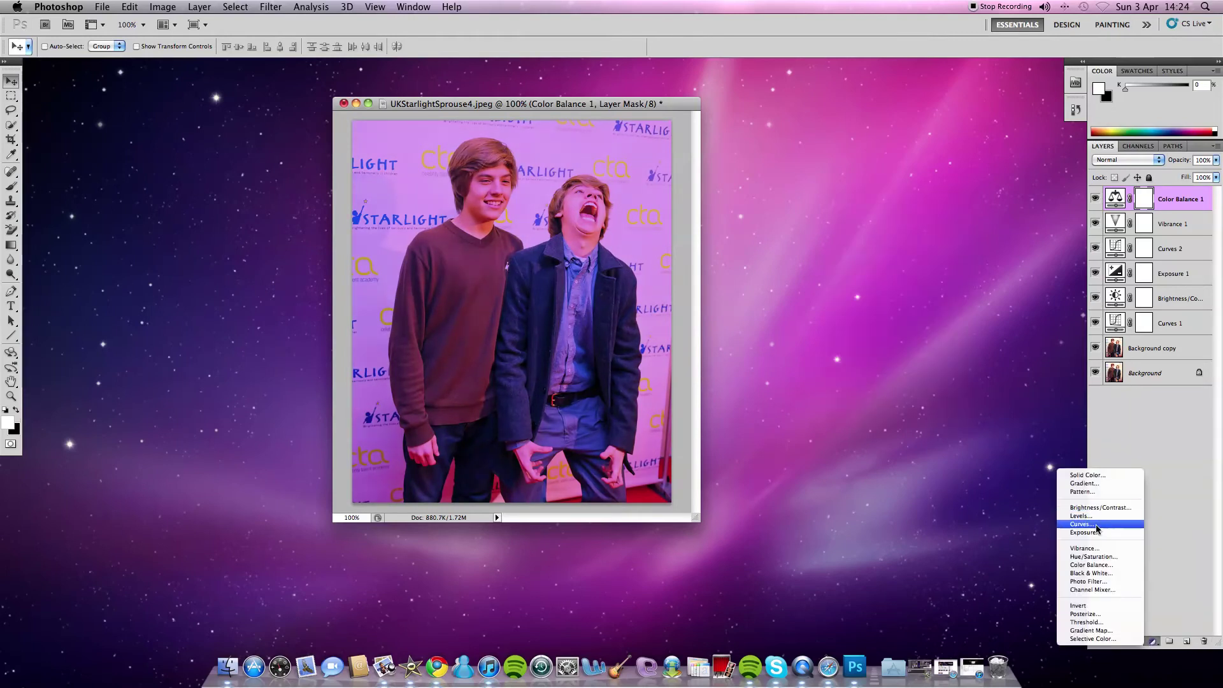
Step: Add a third Curves layer, raising Red, lifting Green, and lifting the Blue shadows
click(1101, 529)
click(892, 242)
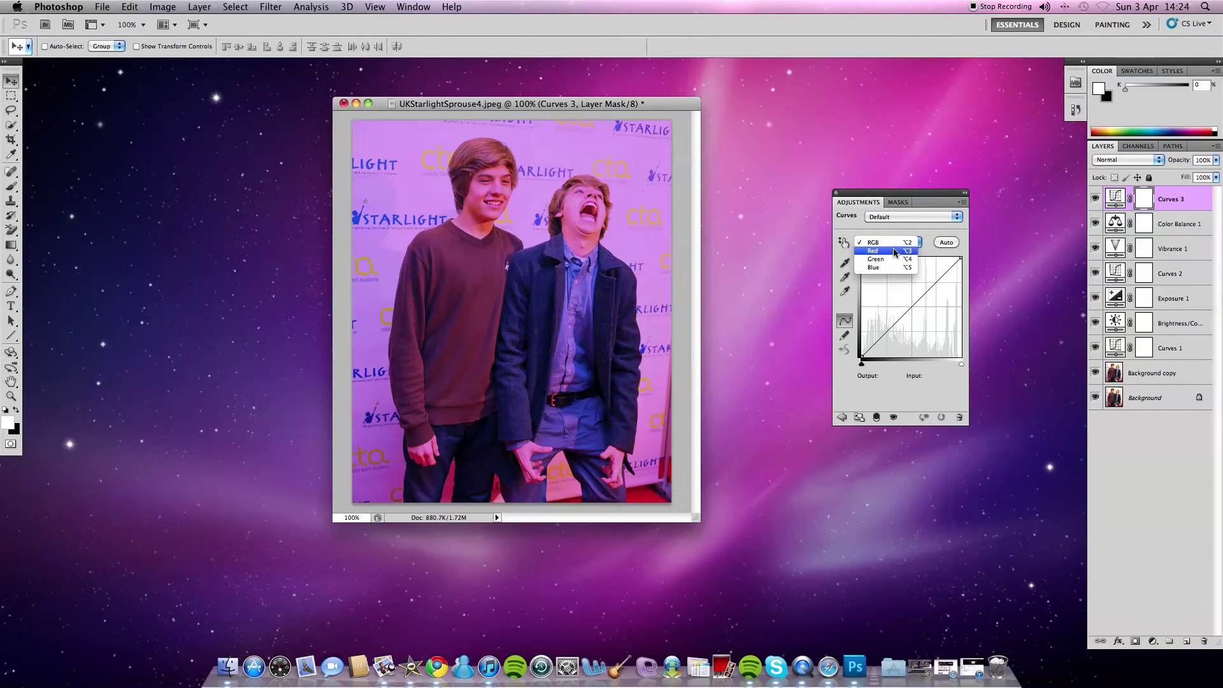
mouse_move(911, 307)
mouse_down()
mouse_move(910, 279)
mouse_move(934, 274)
mouse_up()
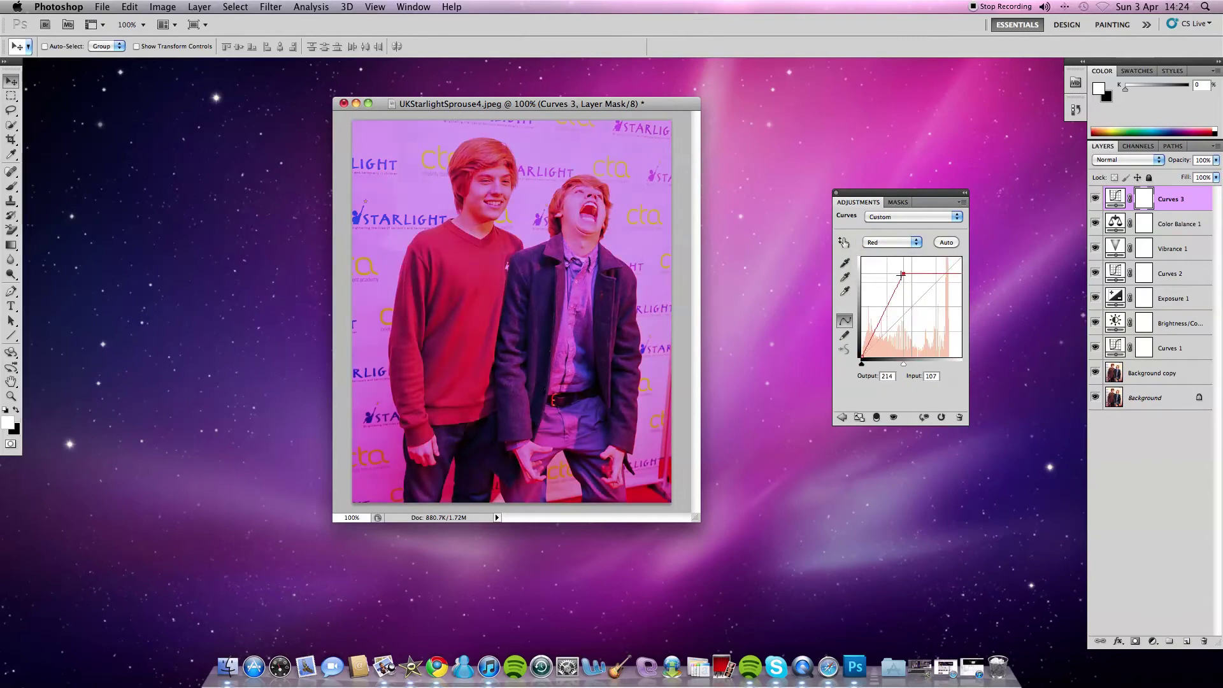
click(911, 248)
click(930, 287)
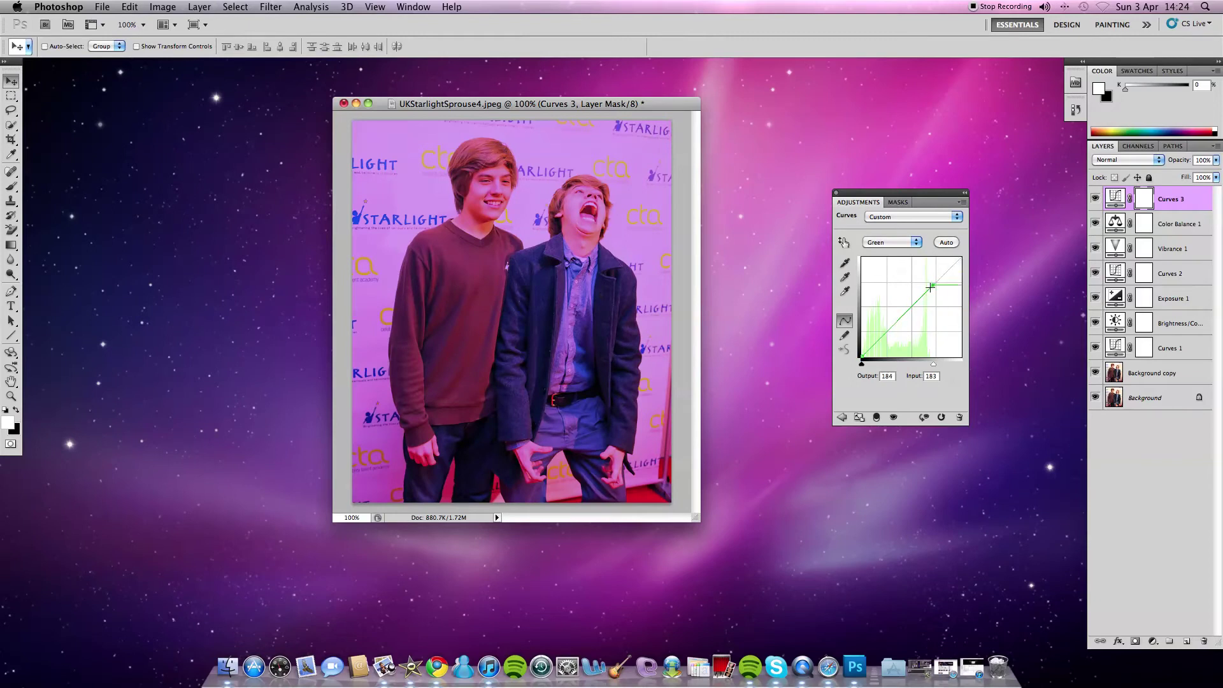
drag(934, 285, 915, 283)
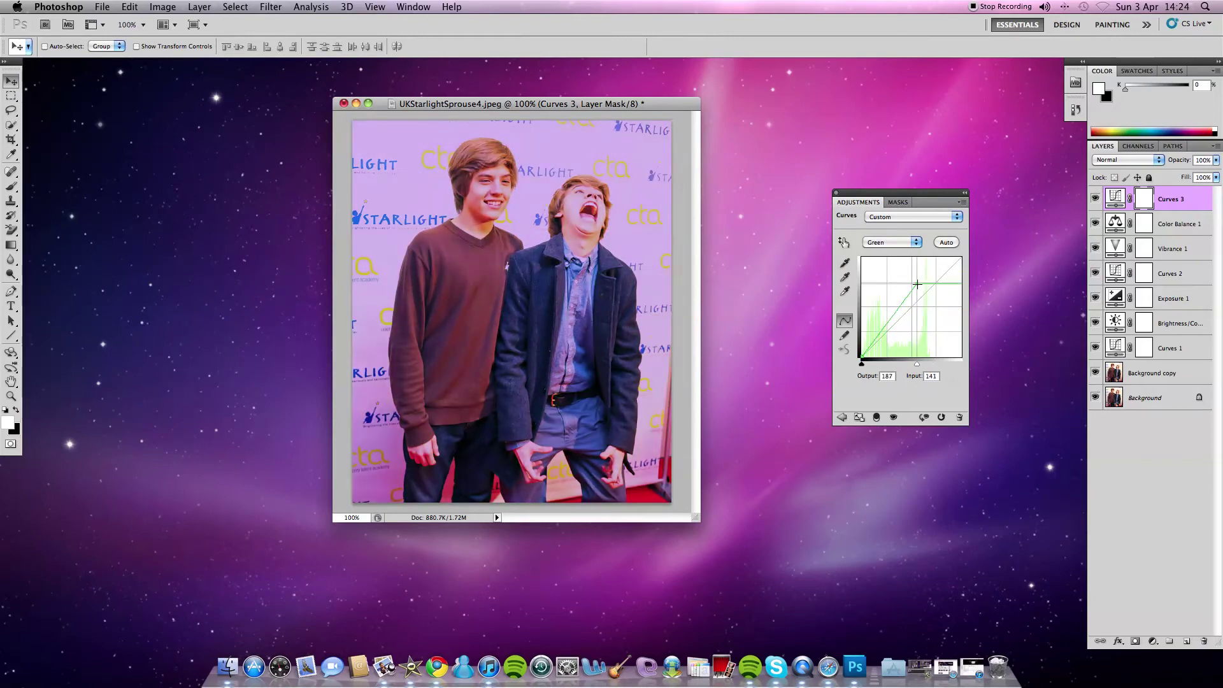
click(892, 242)
click(899, 254)
drag(889, 328, 884, 309)
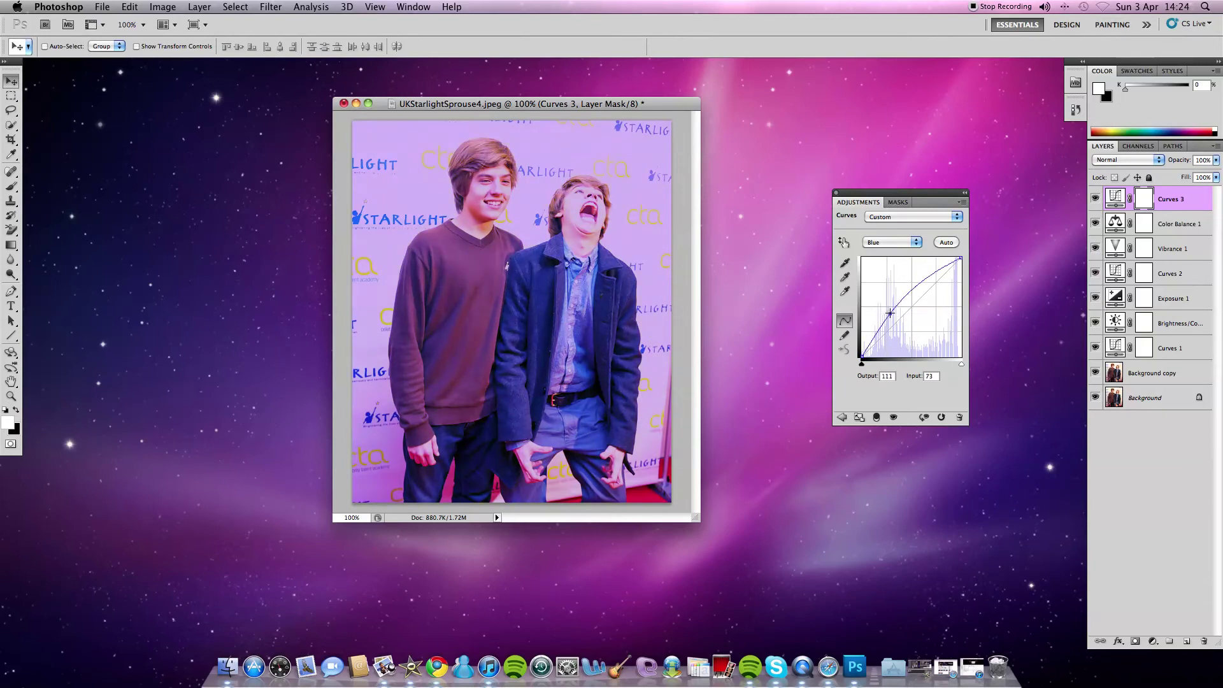
Step: Refine the curves: raise Green shadows, ease Red back, and lift Blue further toward purple
click(889, 245)
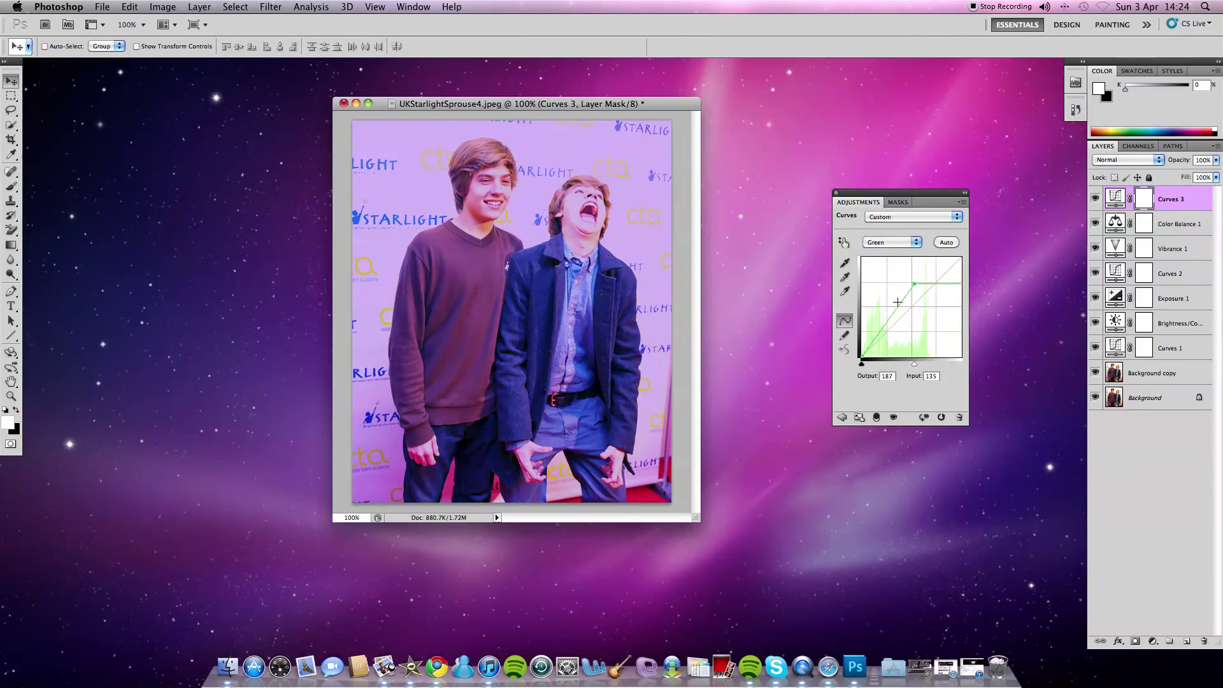
mouse_move(878, 341)
mouse_down()
mouse_move(876, 321)
mouse_move(875, 332)
mouse_up()
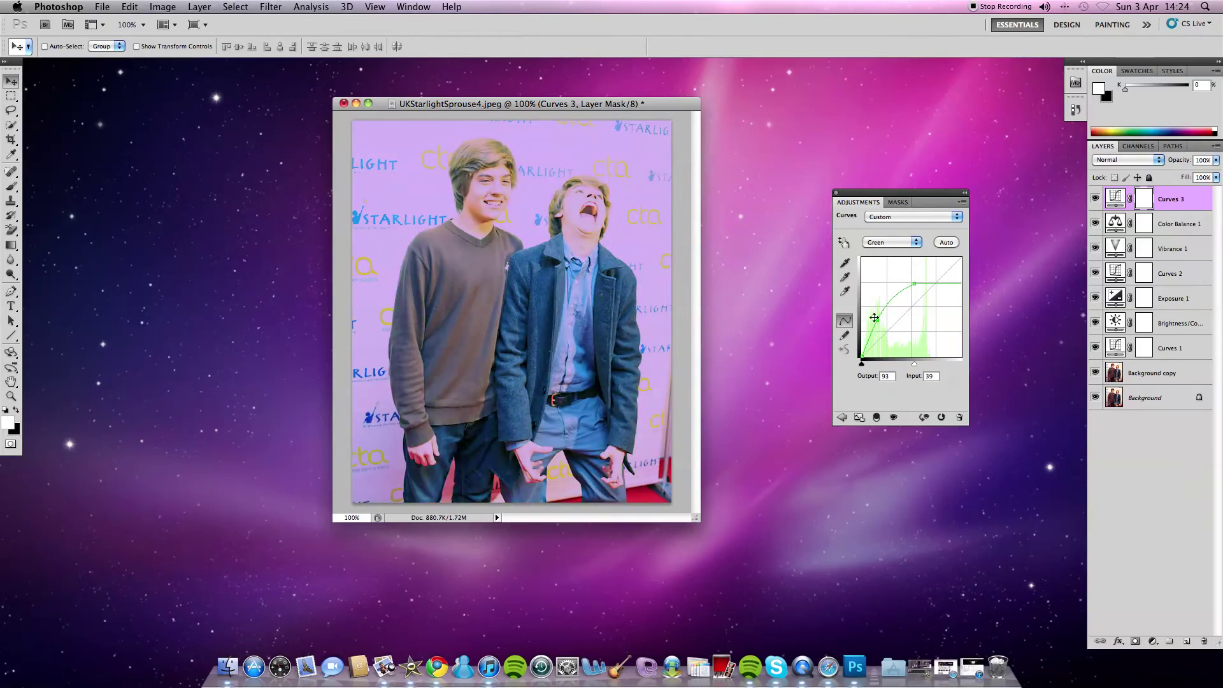
click(892, 242)
click(885, 231)
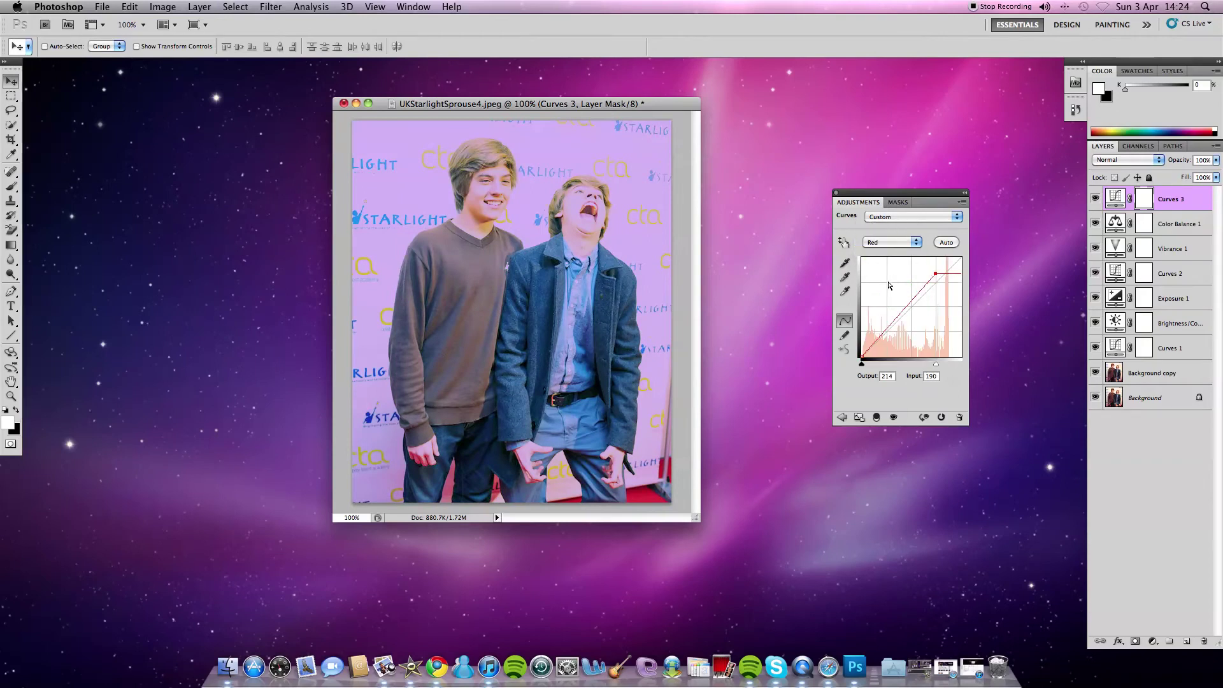
drag(934, 277, 911, 273)
click(891, 242)
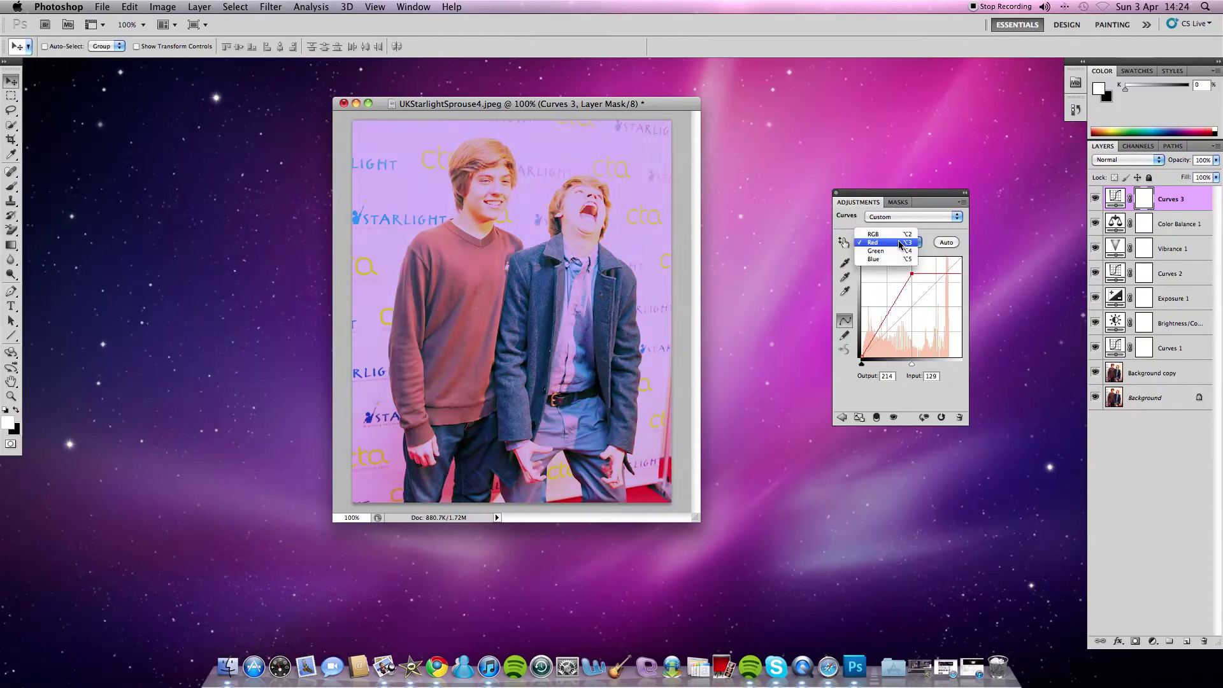
click(888, 259)
drag(889, 327, 884, 296)
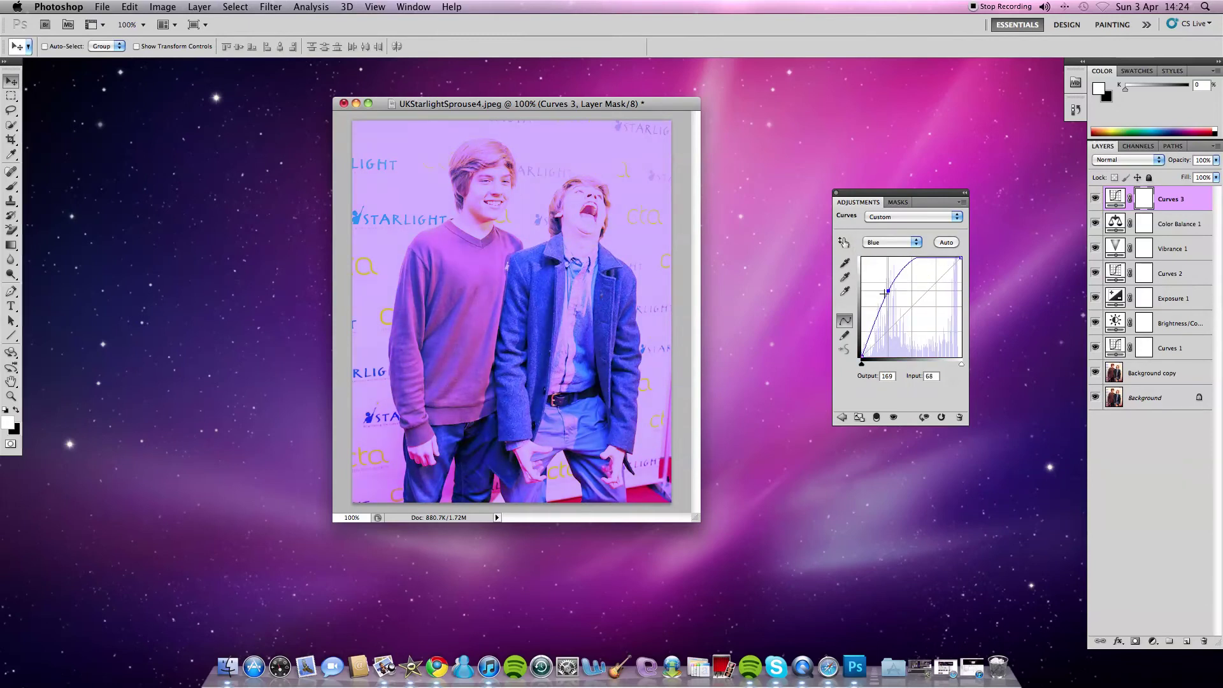
click(836, 192)
click(1154, 639)
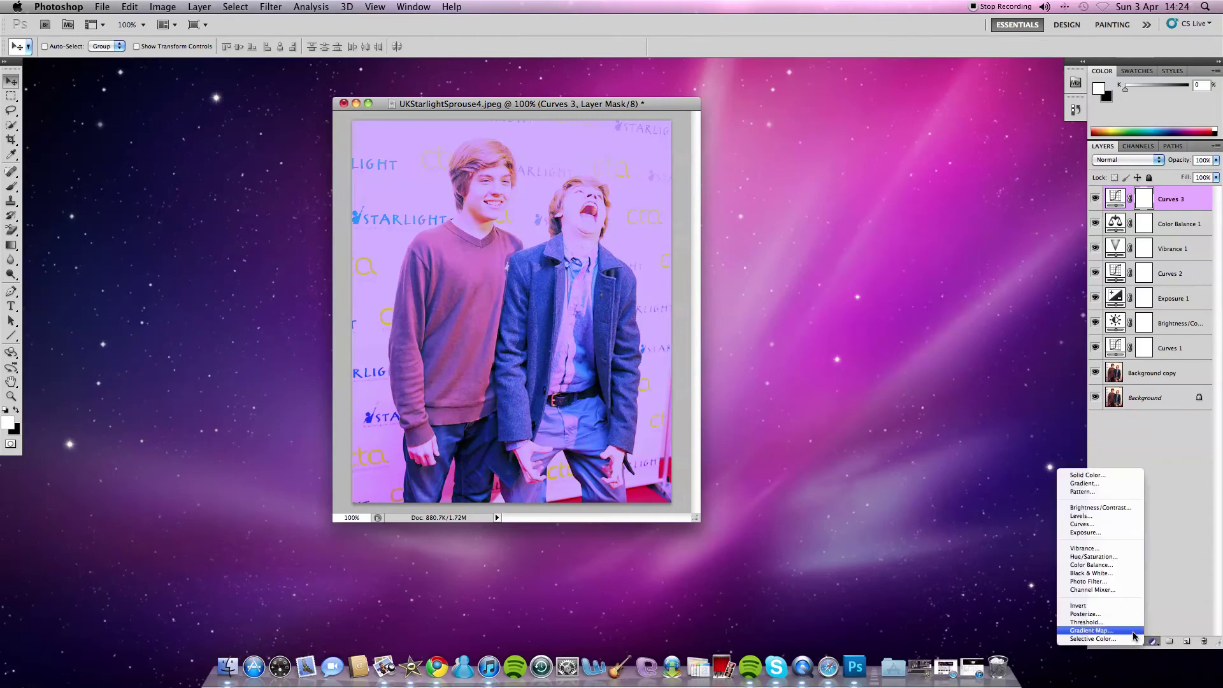
Step: Add a bright yellow Solid Color fill layer
click(1077, 476)
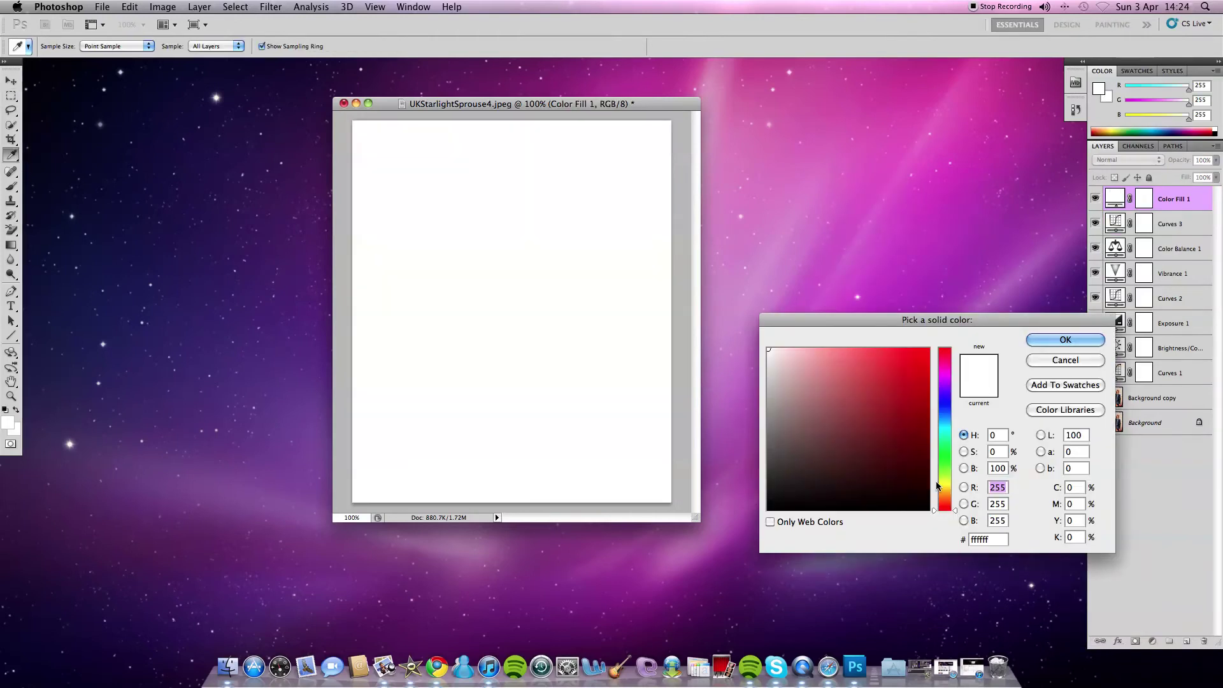
click(945, 483)
drag(811, 355, 931, 347)
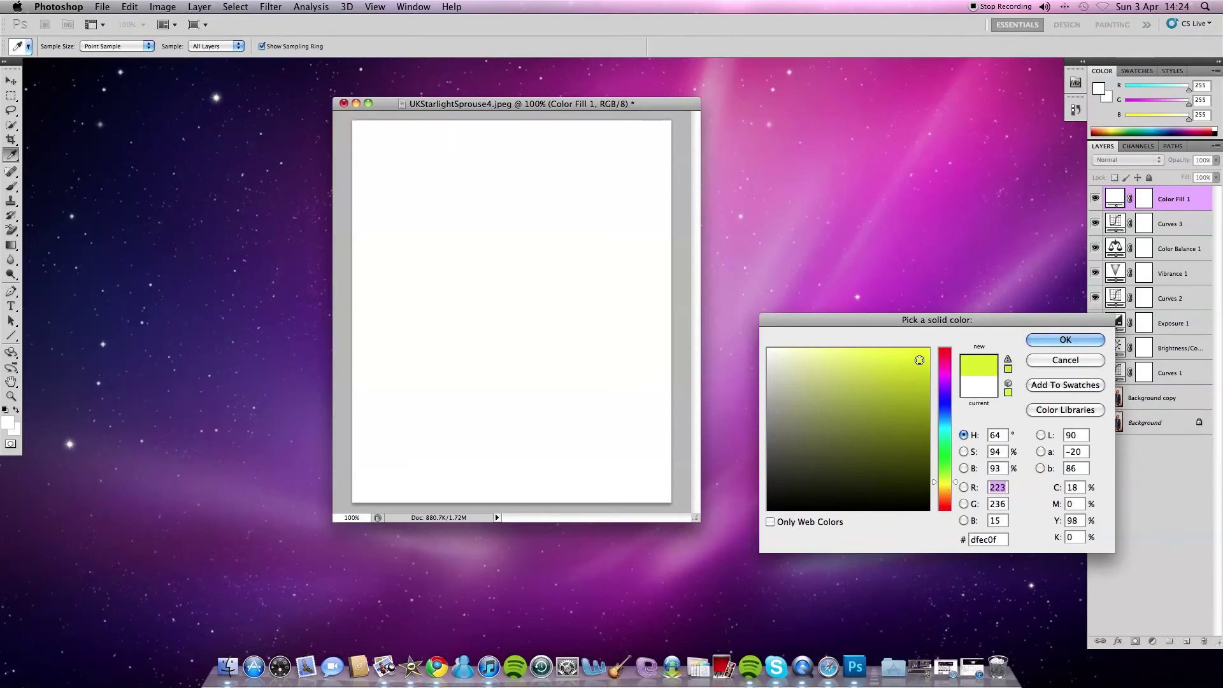
click(1050, 342)
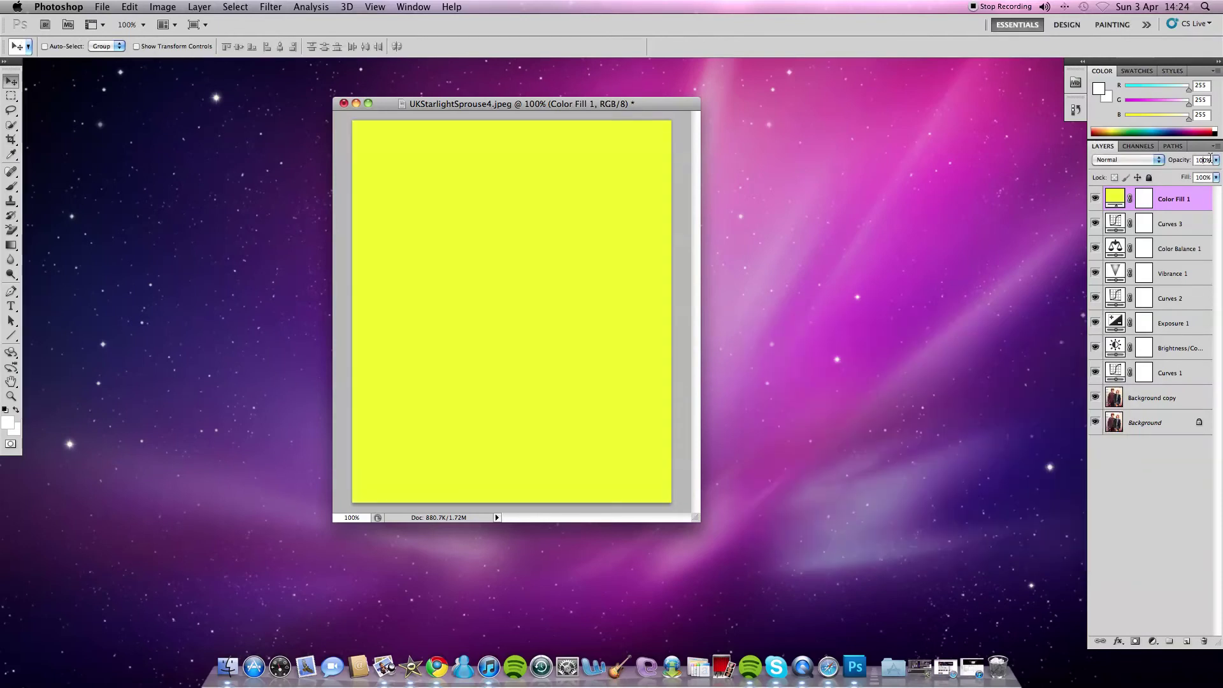
Step: Lower the yellow Color Fill 1 layer's opacity to 21%
click(1217, 160)
drag(1203, 173, 1162, 177)
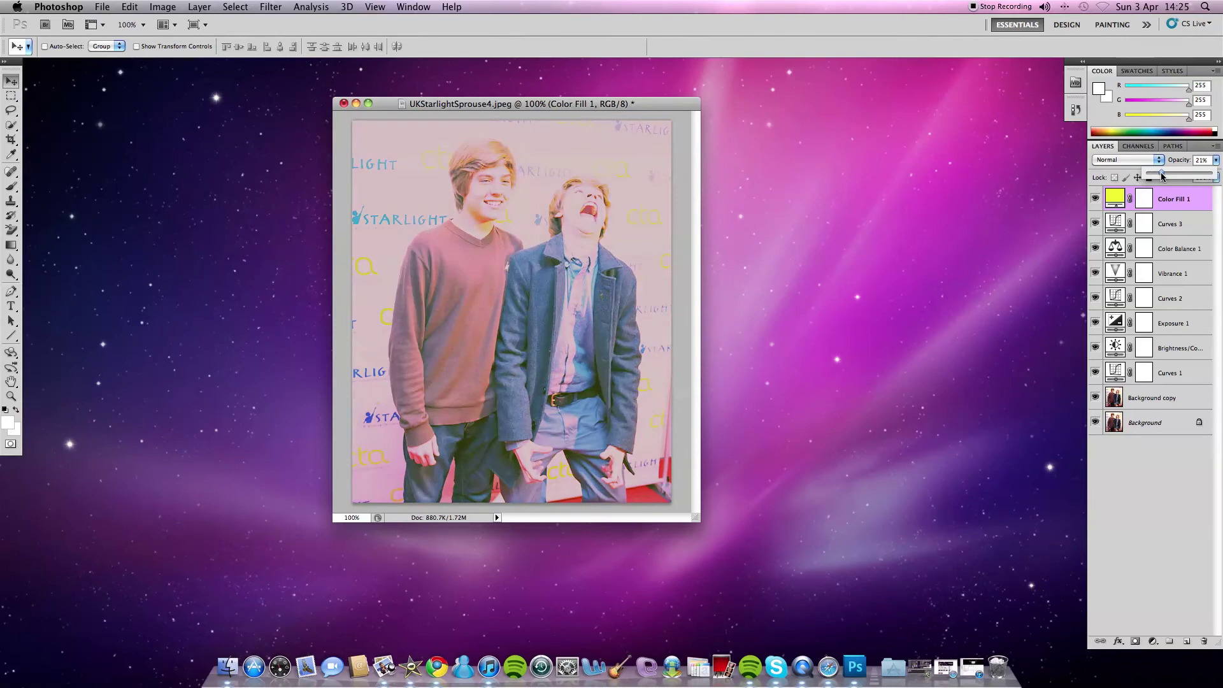
click(1172, 520)
Step: Add a Brightness/Contrast layer with Brightness -12 and Contrast 23
click(1152, 640)
click(1111, 508)
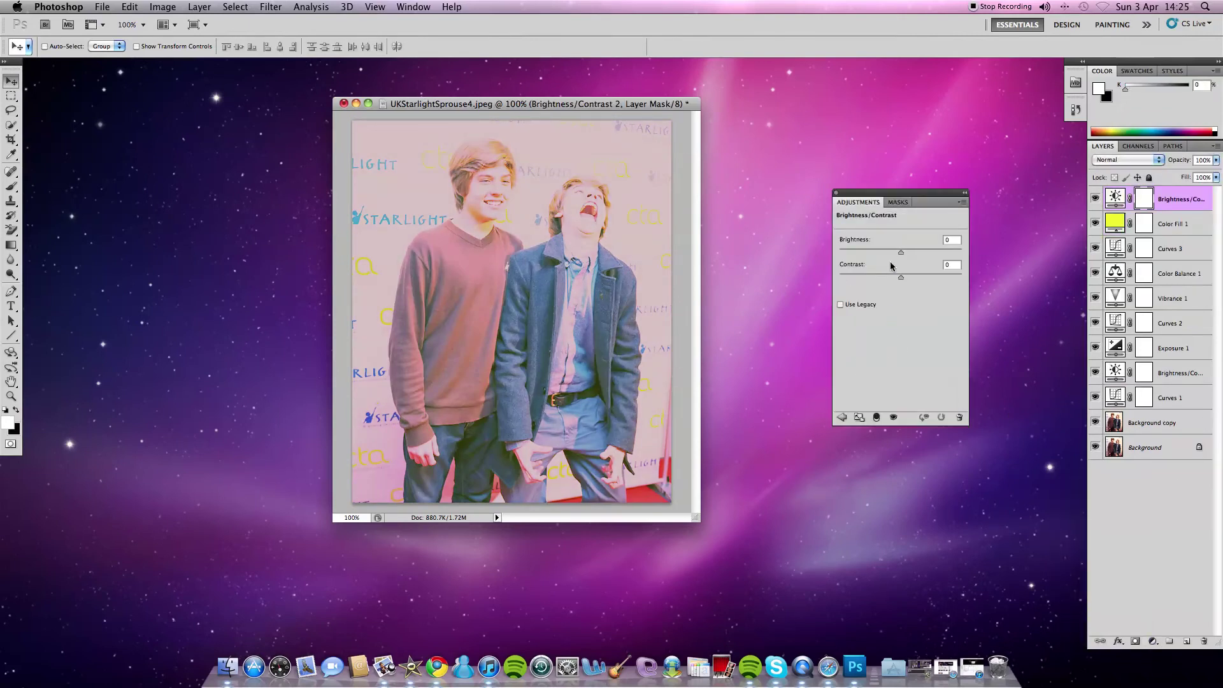
drag(898, 254, 877, 256)
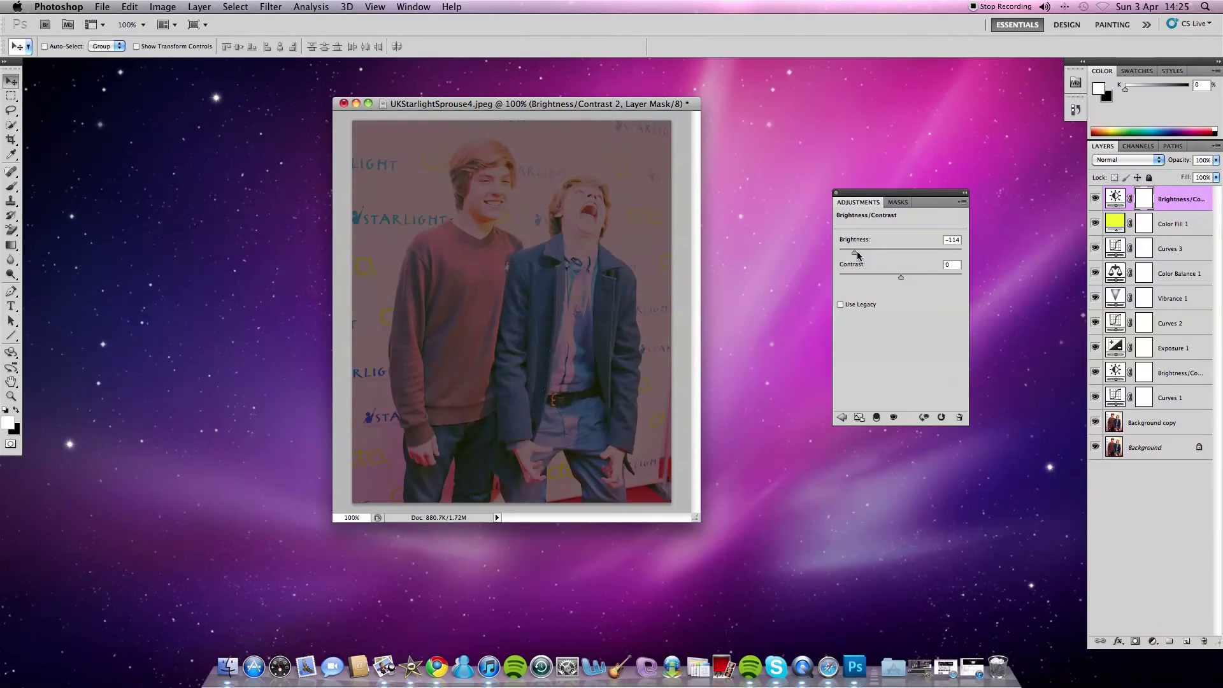
mouse_move(873, 278)
mouse_down()
mouse_move(985, 287)
mouse_move(914, 278)
mouse_move(895, 253)
mouse_move(893, 278)
mouse_up()
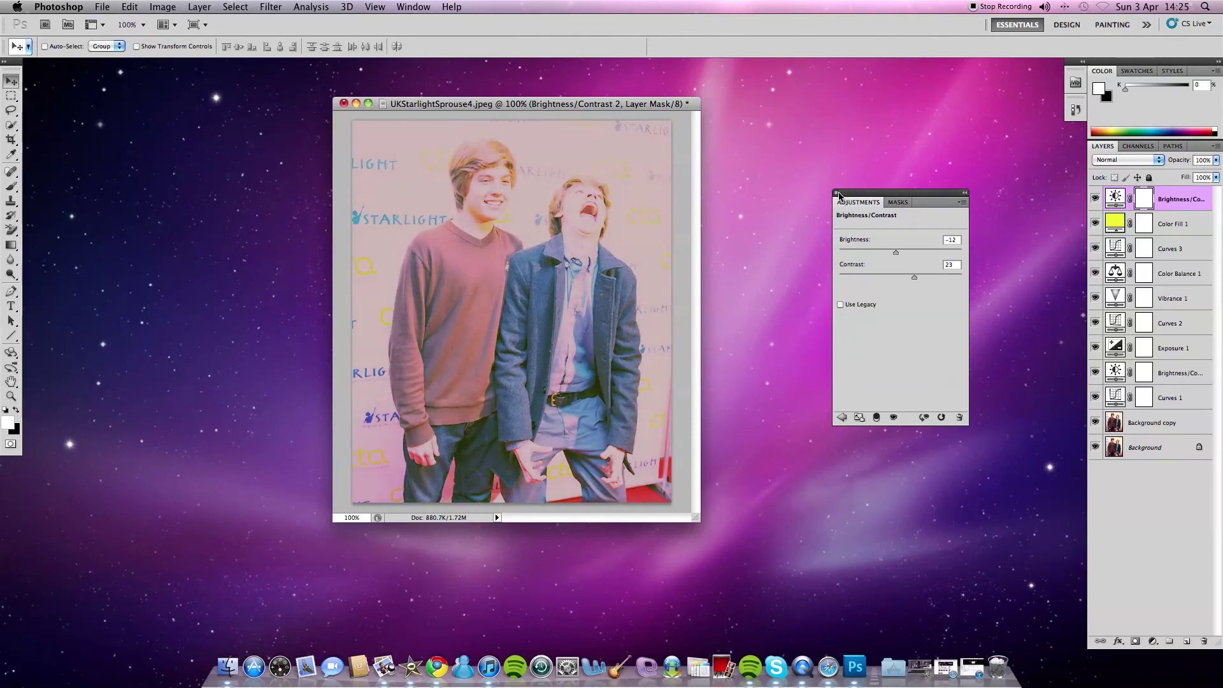
click(838, 193)
click(1151, 643)
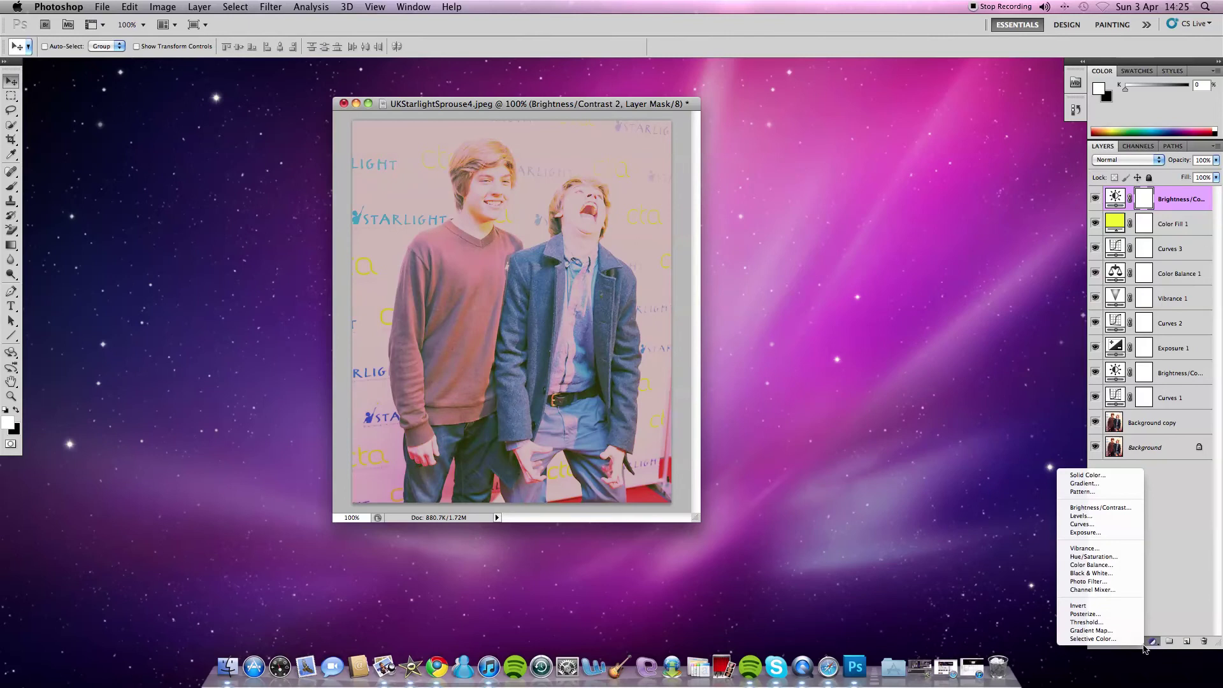
Step: Add a Hue/Saturation layer with Hue -10 and Lightness -31
click(1093, 556)
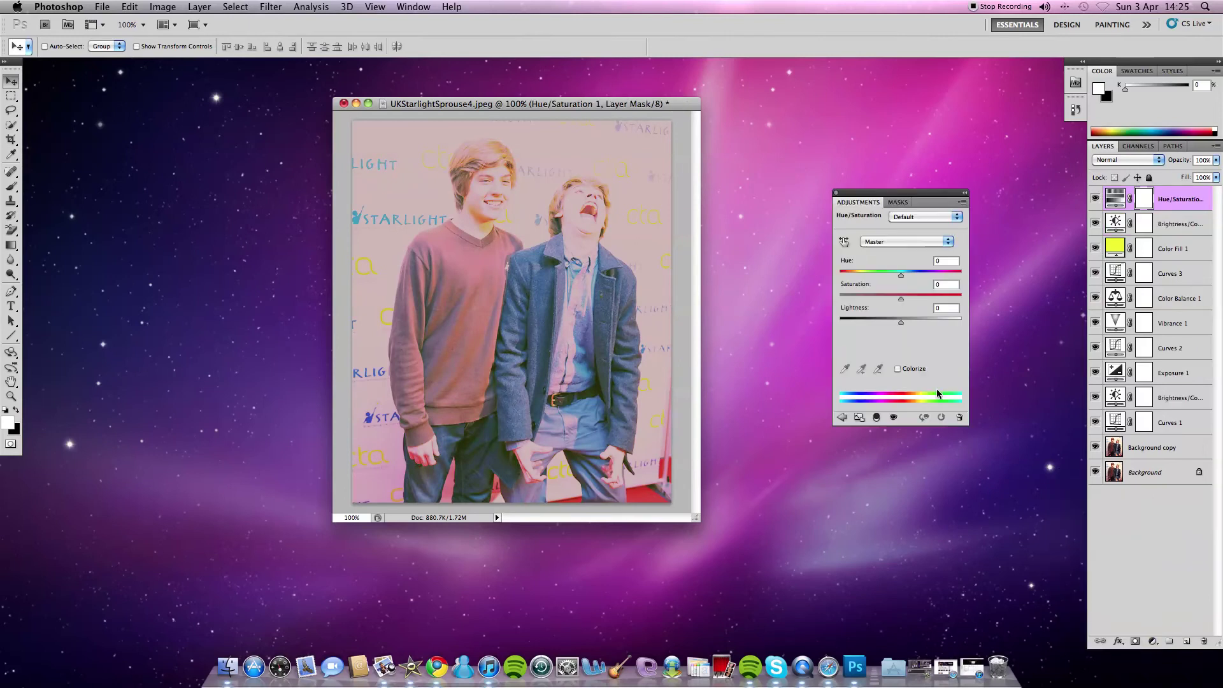
drag(918, 328, 882, 326)
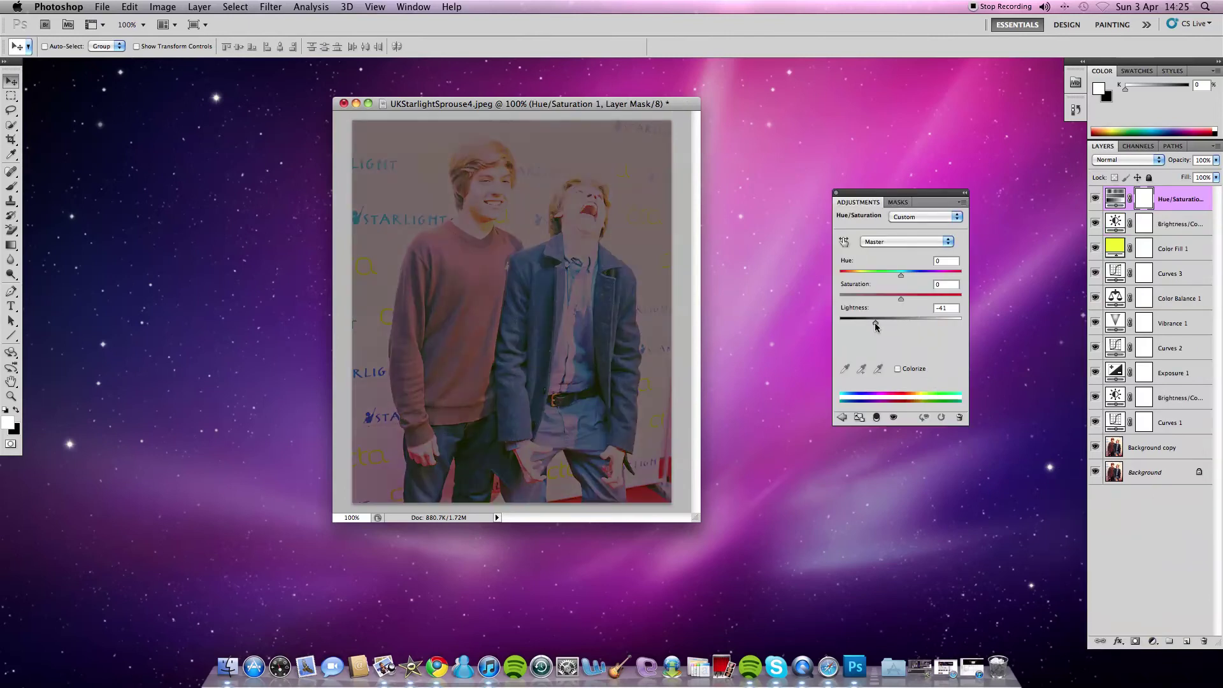
drag(902, 275, 894, 276)
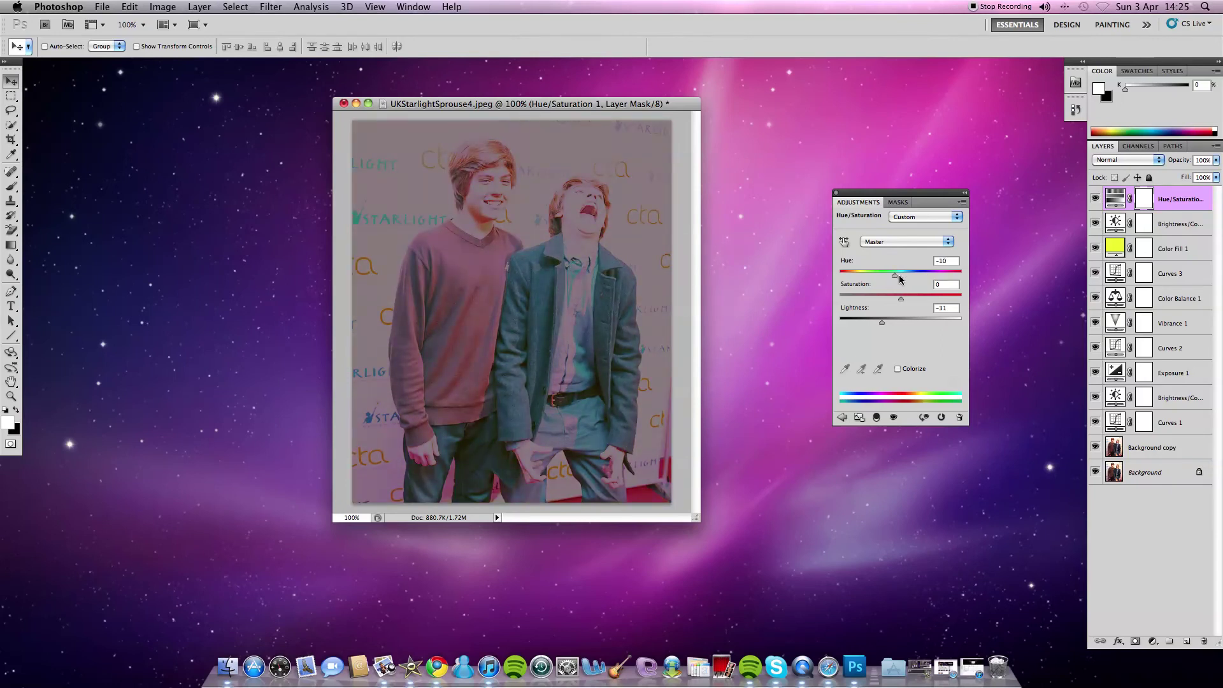
click(835, 192)
click(1153, 641)
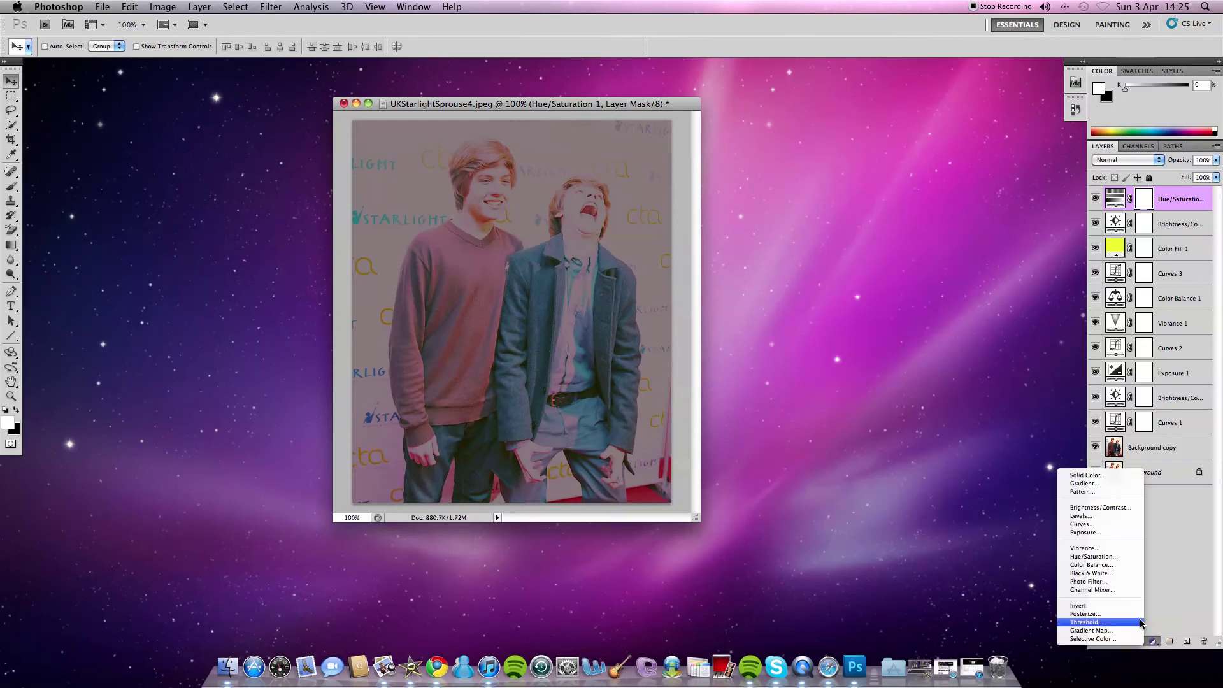
Step: Add a Curves layer raising Red, pulling in Green's highlight end, and lifting Blue shadows
click(1081, 524)
click(892, 242)
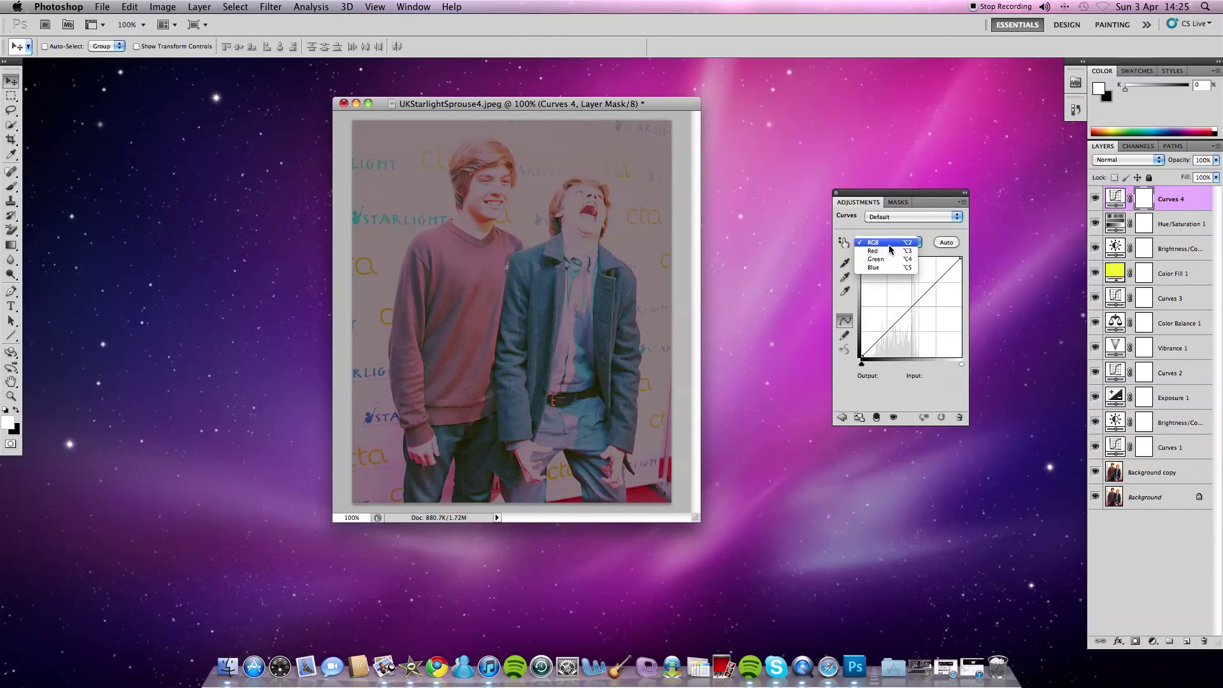
click(889, 253)
drag(917, 299, 913, 295)
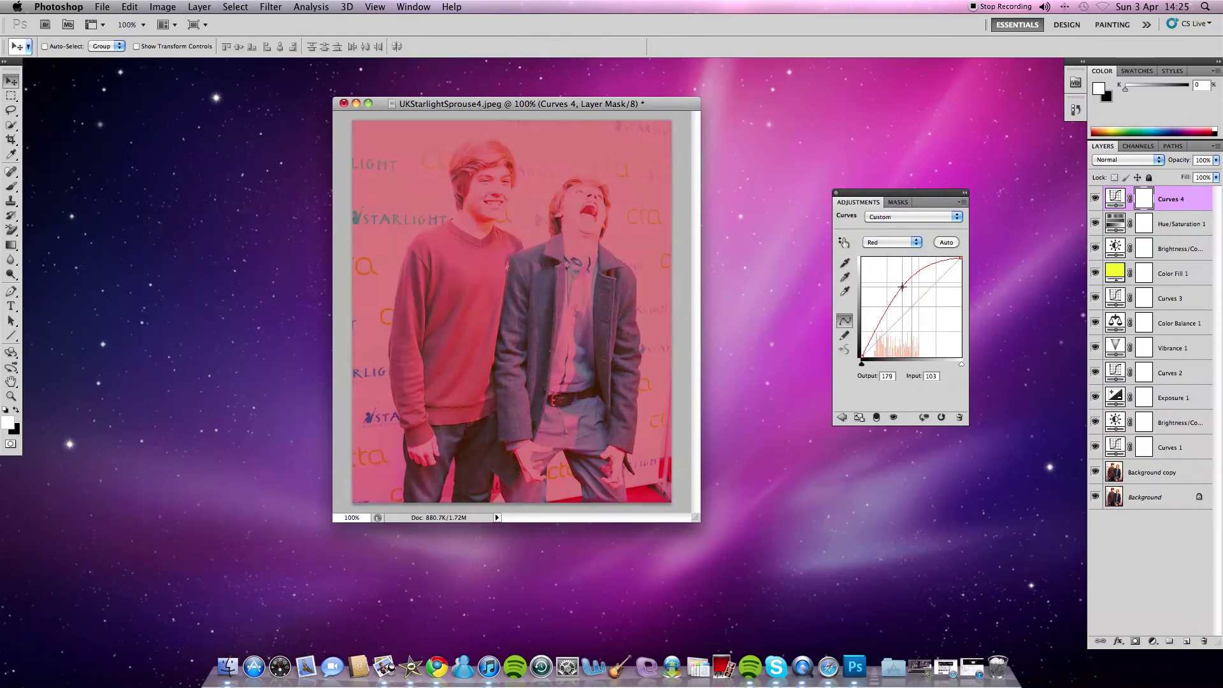
click(891, 242)
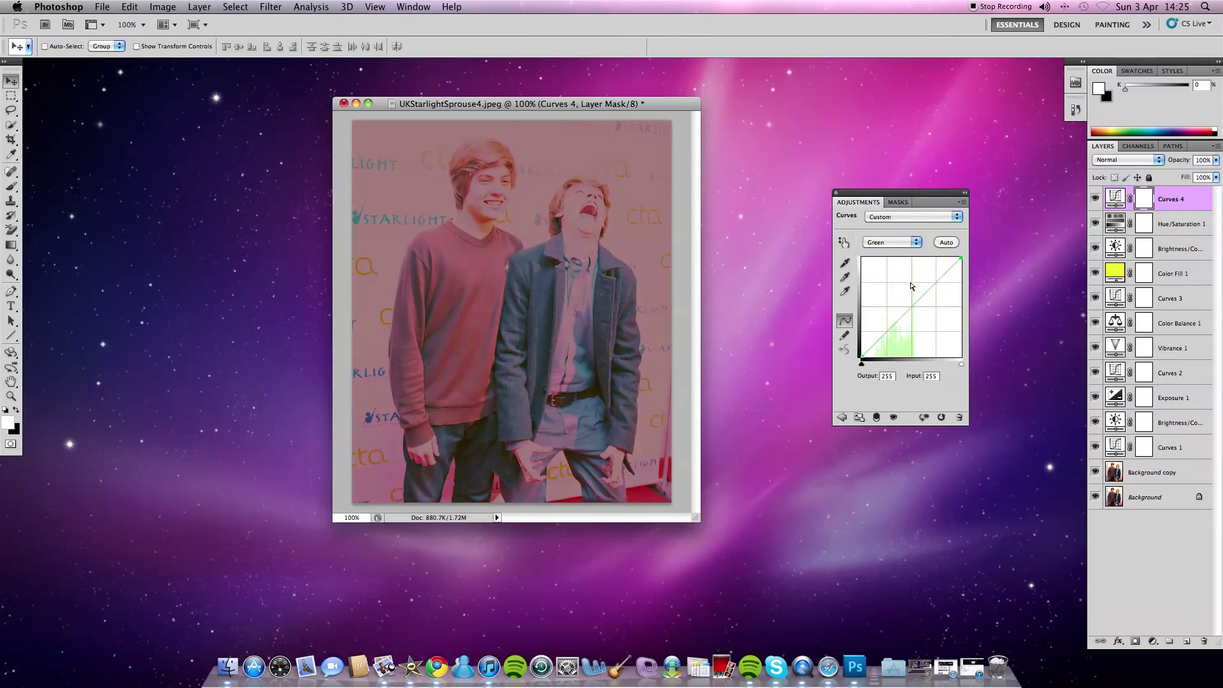
drag(960, 257, 955, 262)
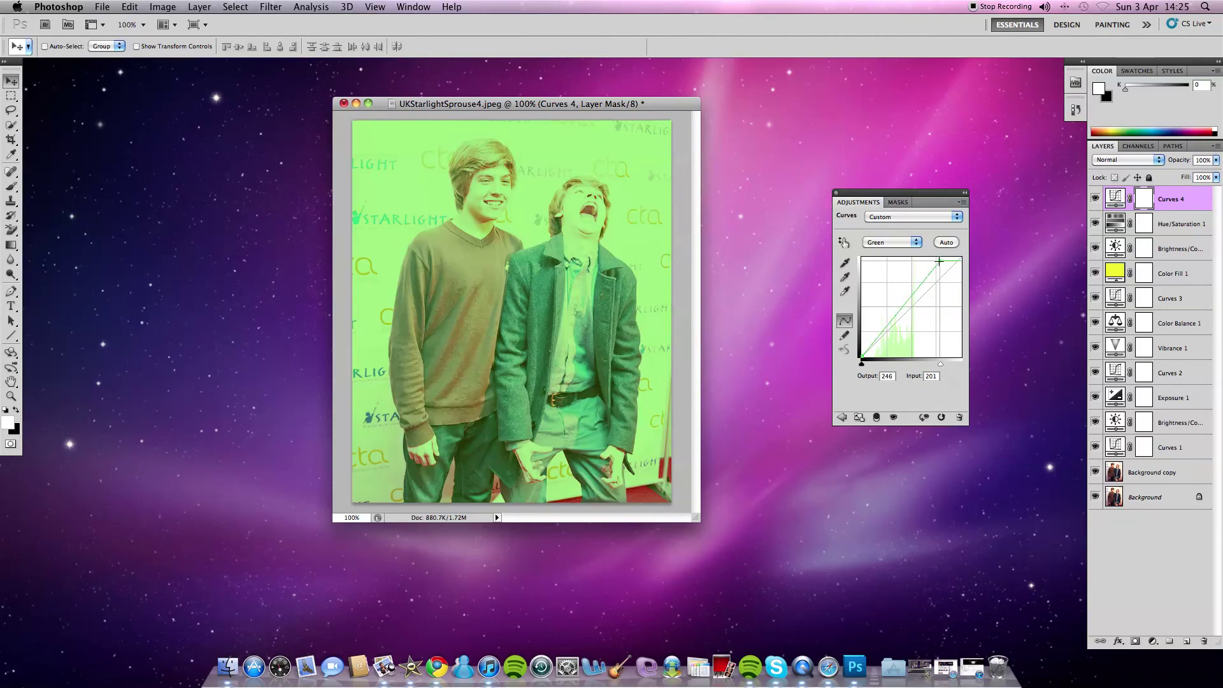
click(892, 242)
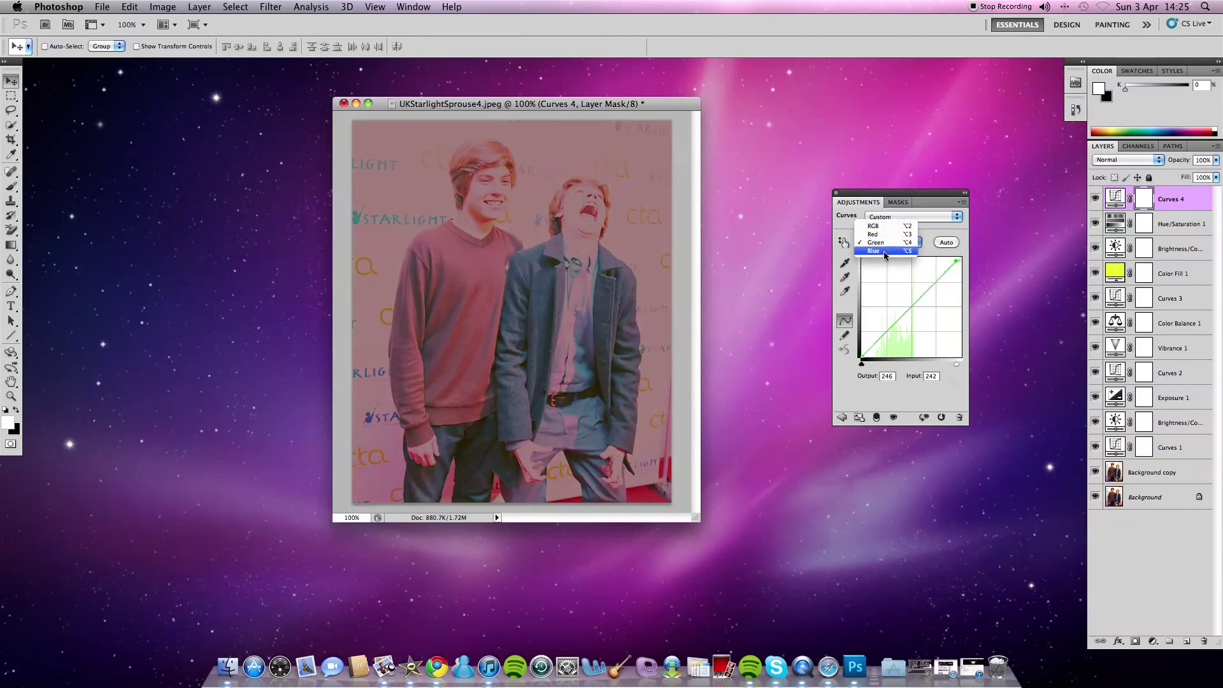
mouse_move(862, 356)
mouse_down()
mouse_move(880, 345)
mouse_move(886, 307)
mouse_up()
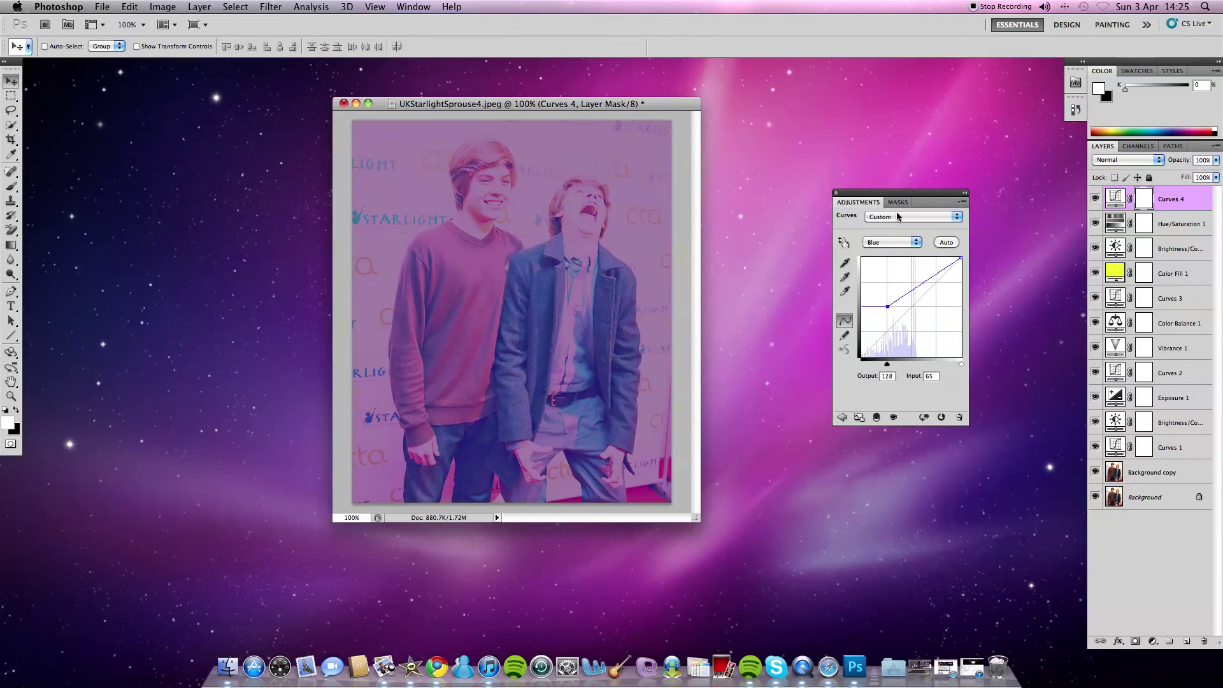
click(835, 192)
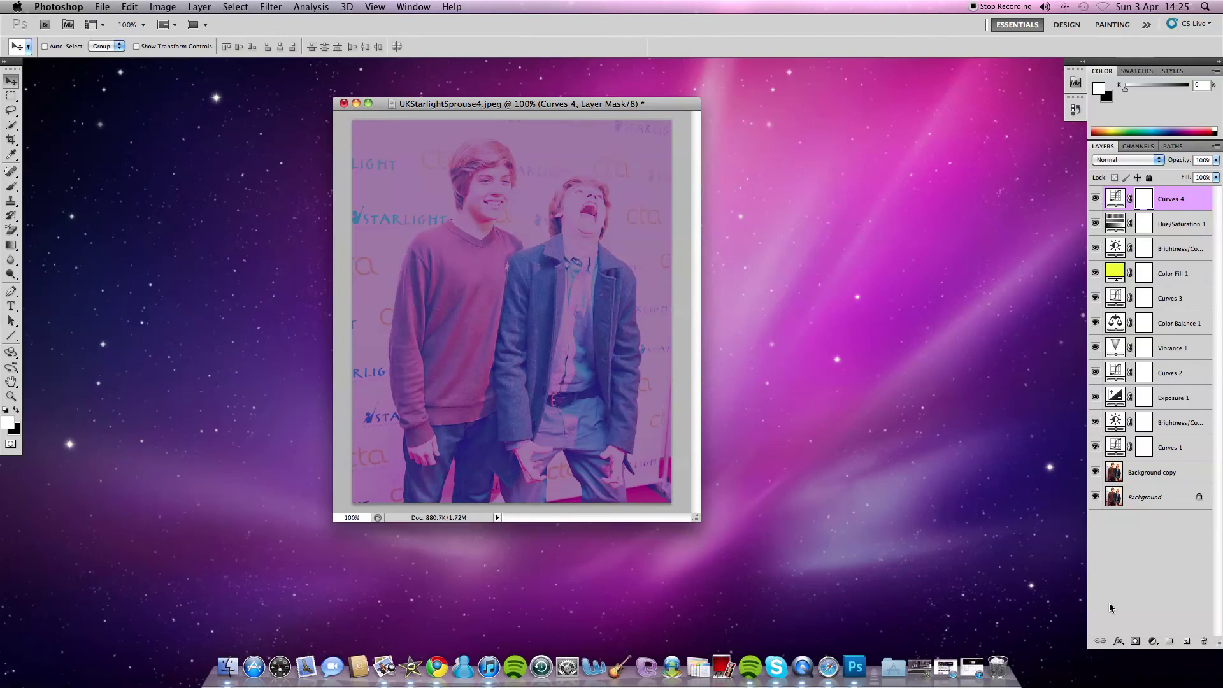
Step: Add a Brightness/Contrast layer with Brightness 68 and Contrast -22
click(1156, 642)
click(1108, 512)
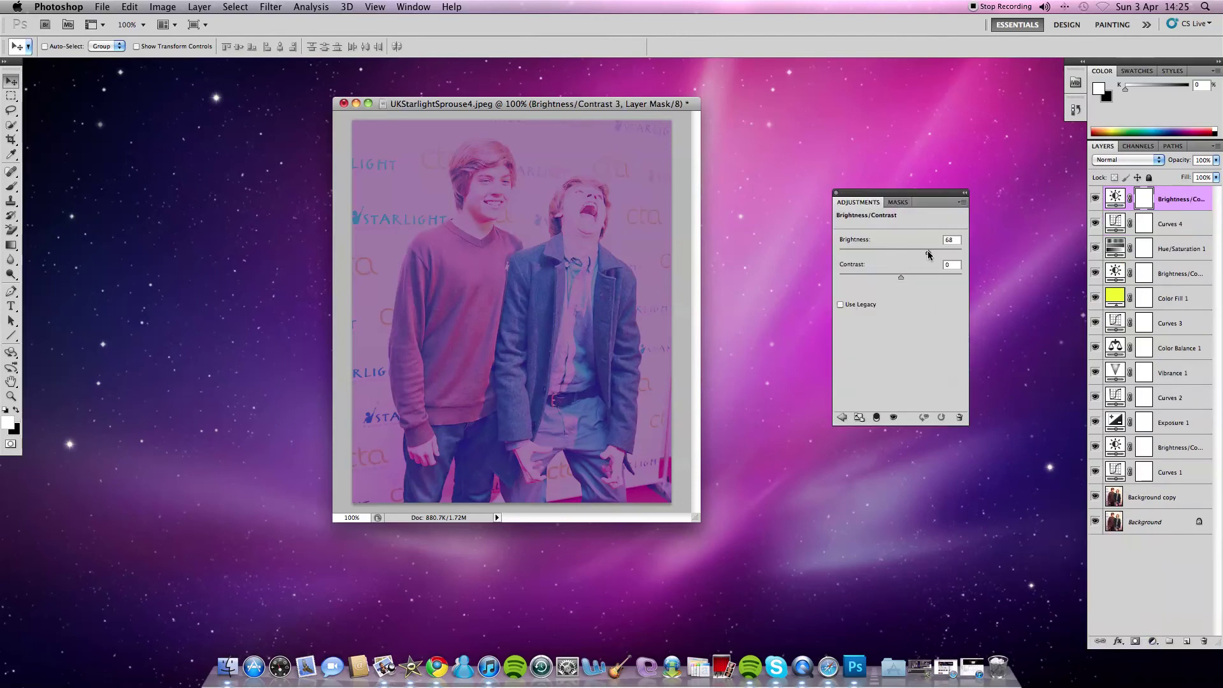
drag(871, 274, 858, 277)
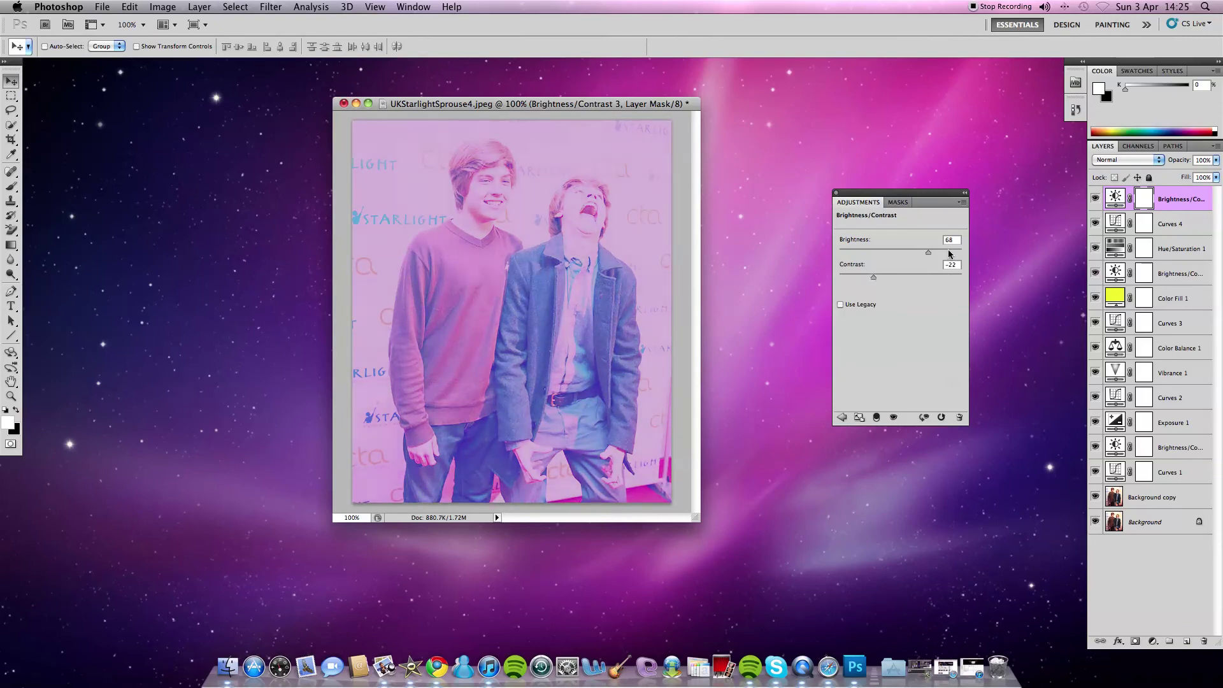
drag(928, 255, 927, 252)
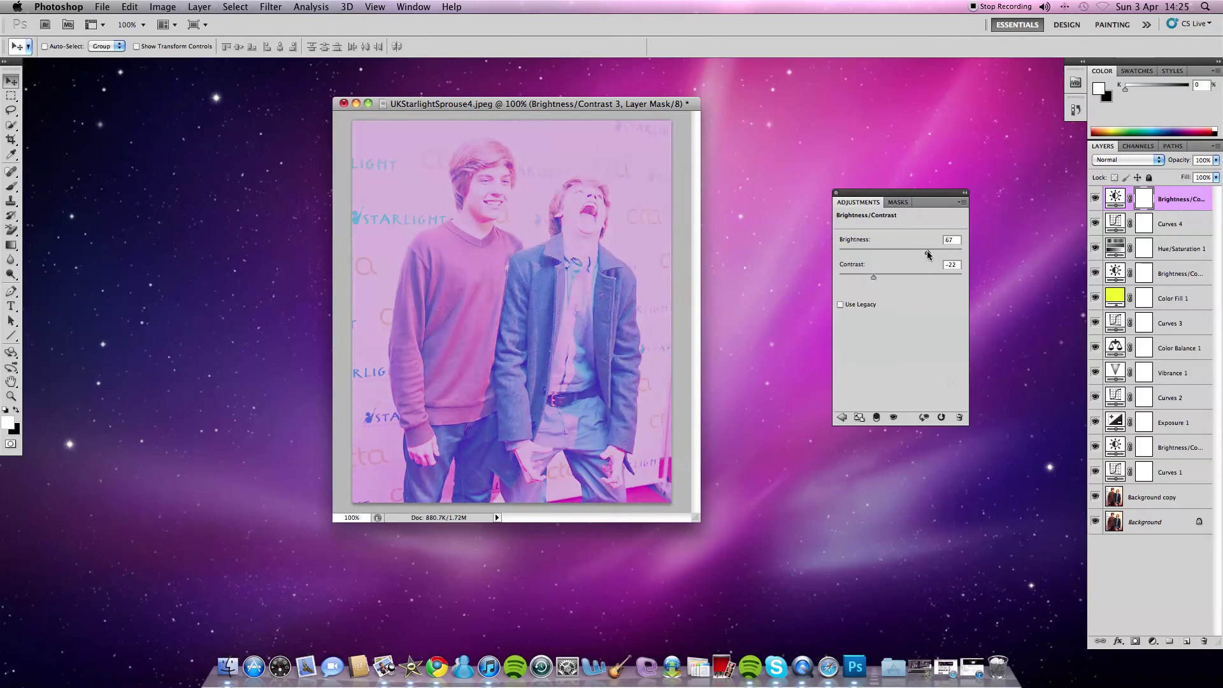
click(837, 193)
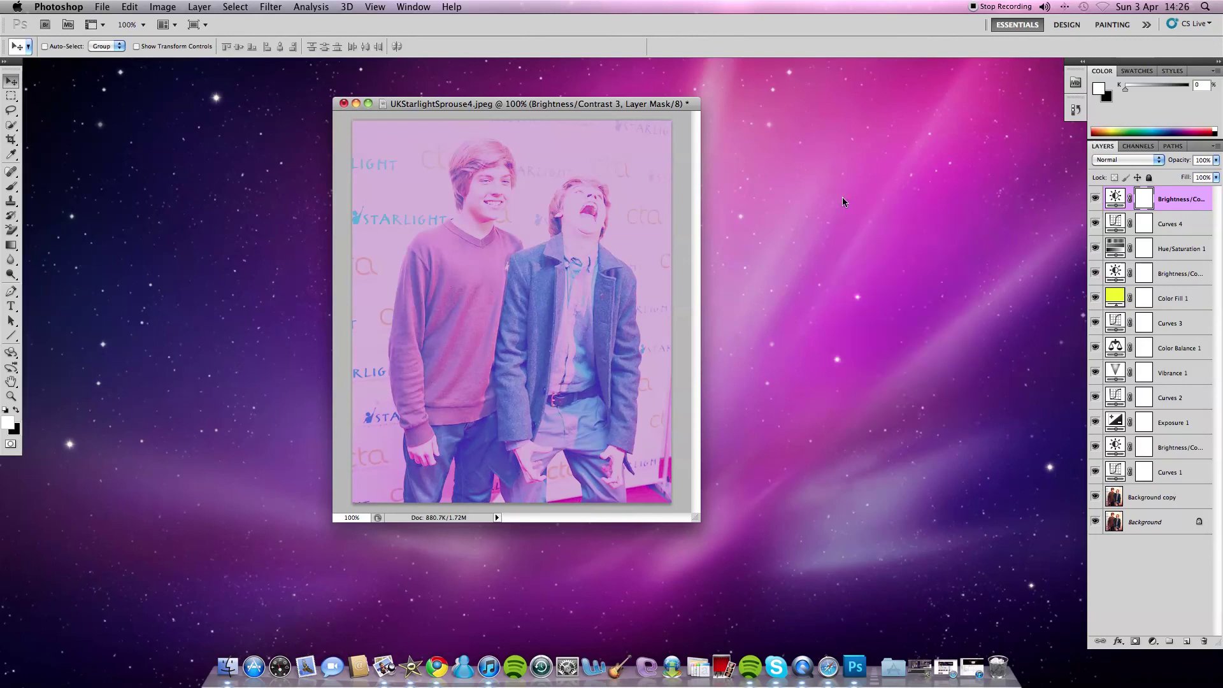
click(1153, 641)
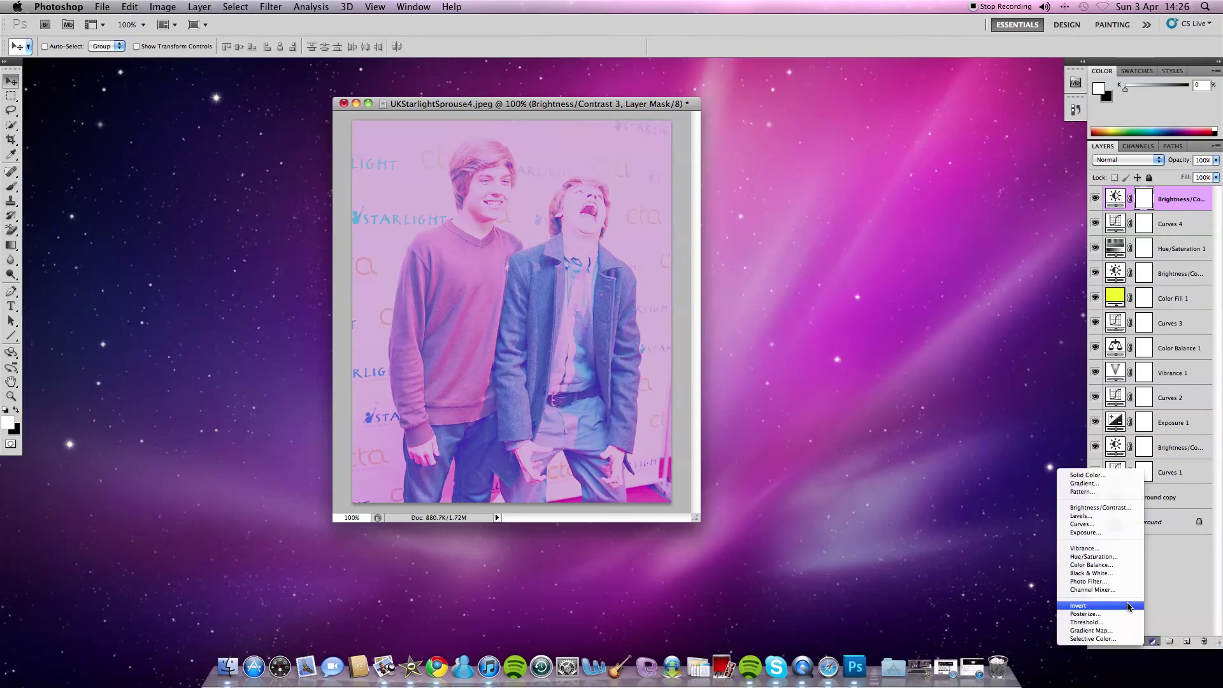
click(1122, 163)
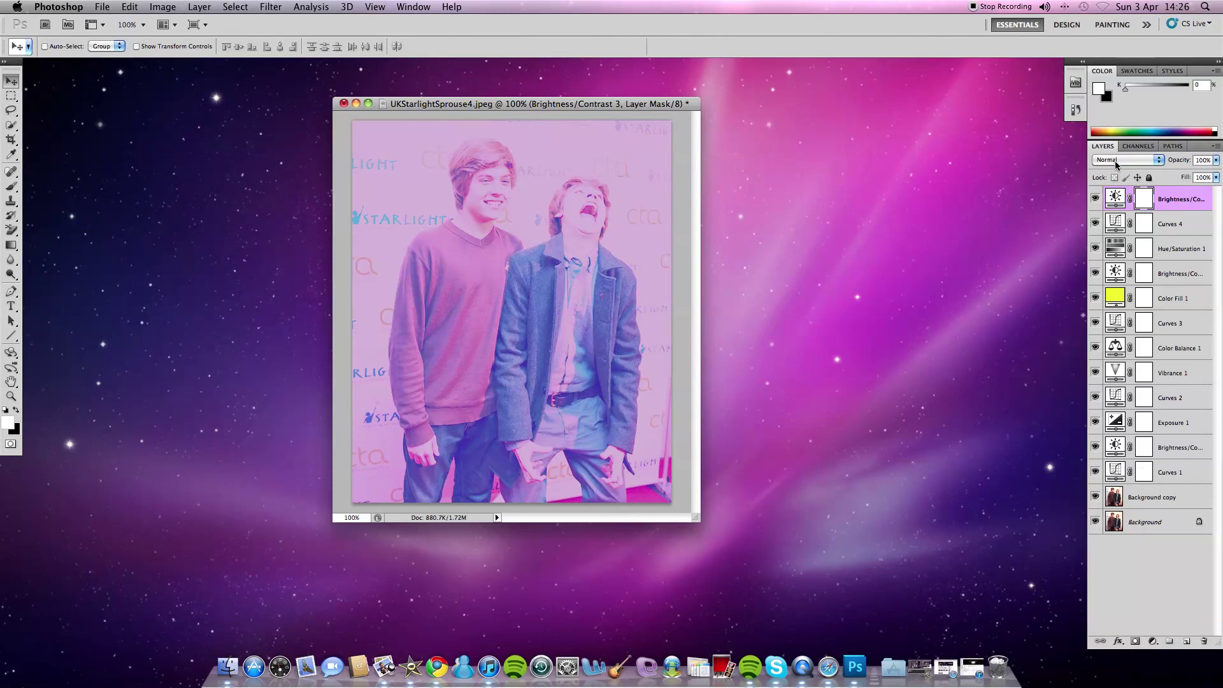
click(1121, 168)
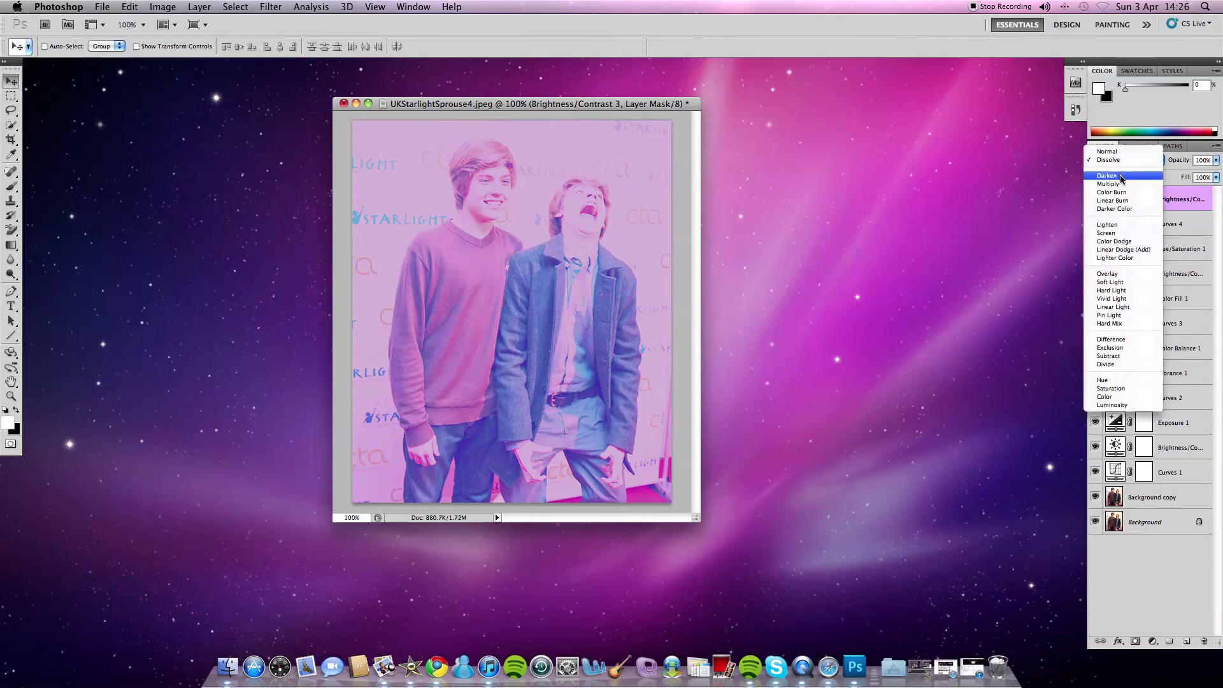
click(1122, 176)
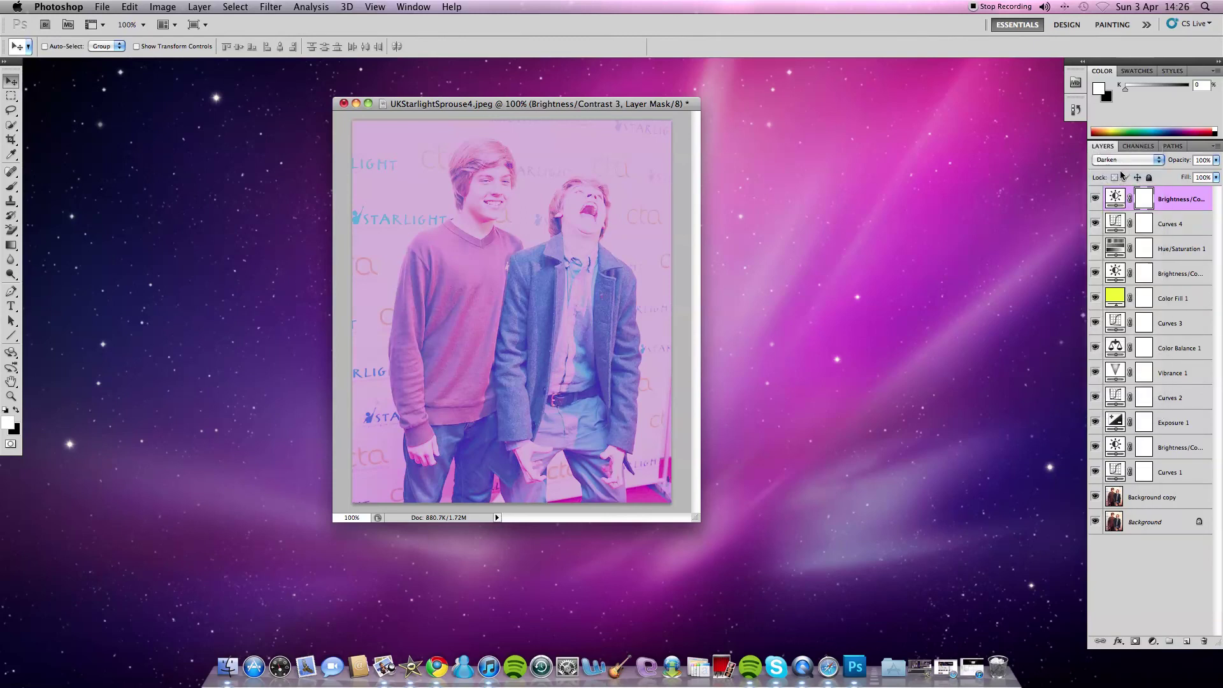
click(1121, 192)
click(1121, 160)
click(1119, 160)
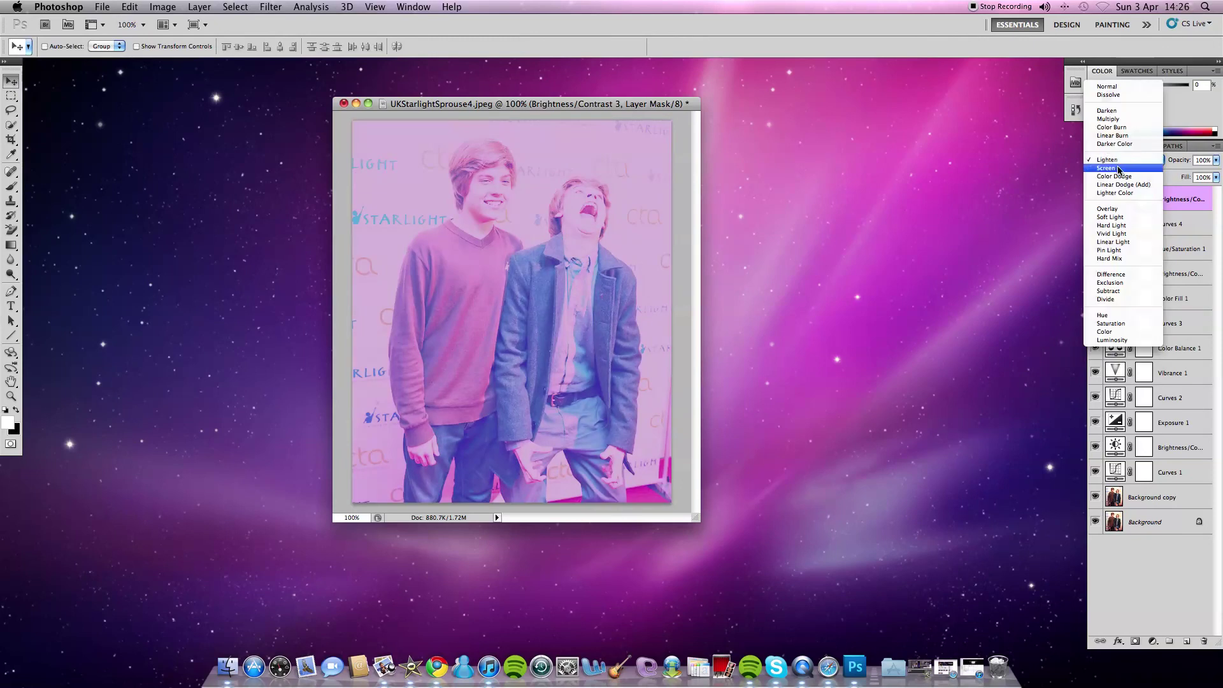
click(1119, 168)
click(1118, 177)
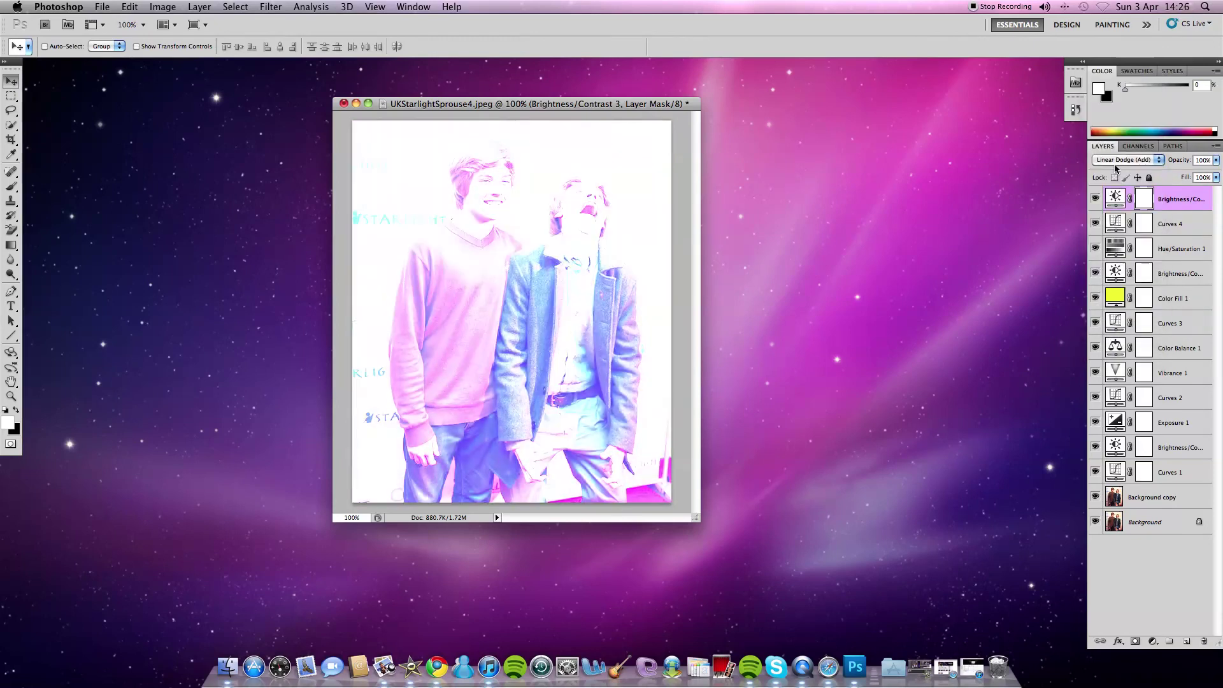
click(1120, 168)
click(1121, 160)
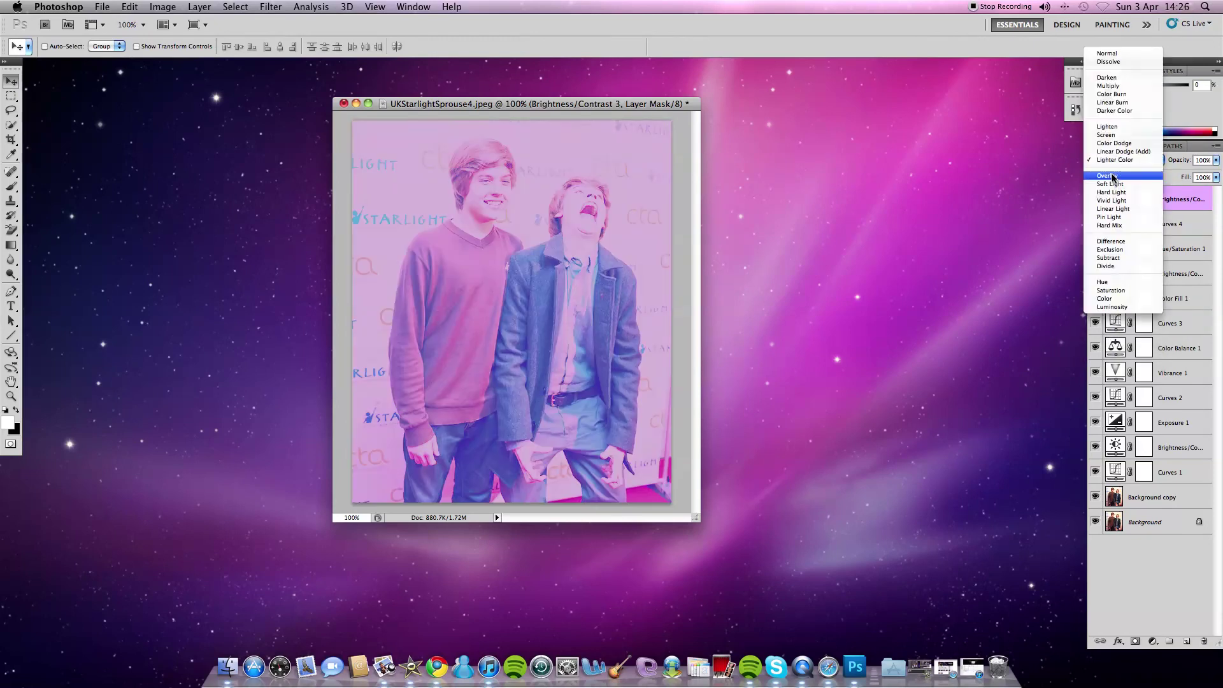
click(1117, 160)
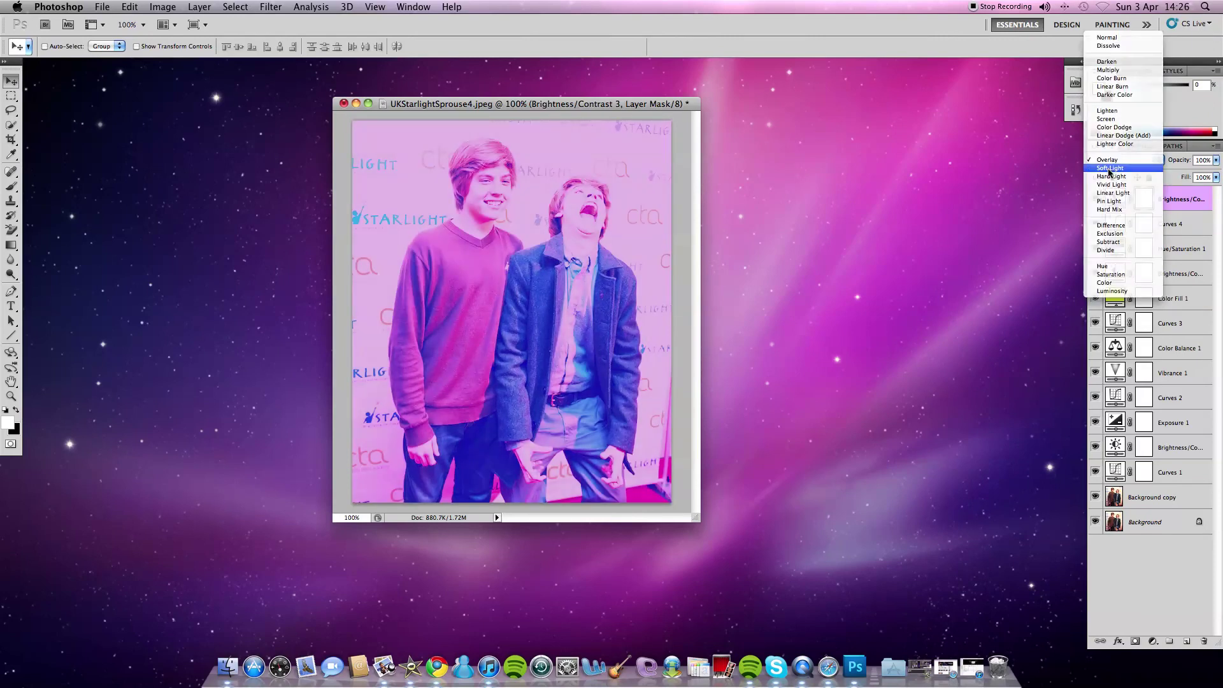
click(1110, 168)
click(1112, 273)
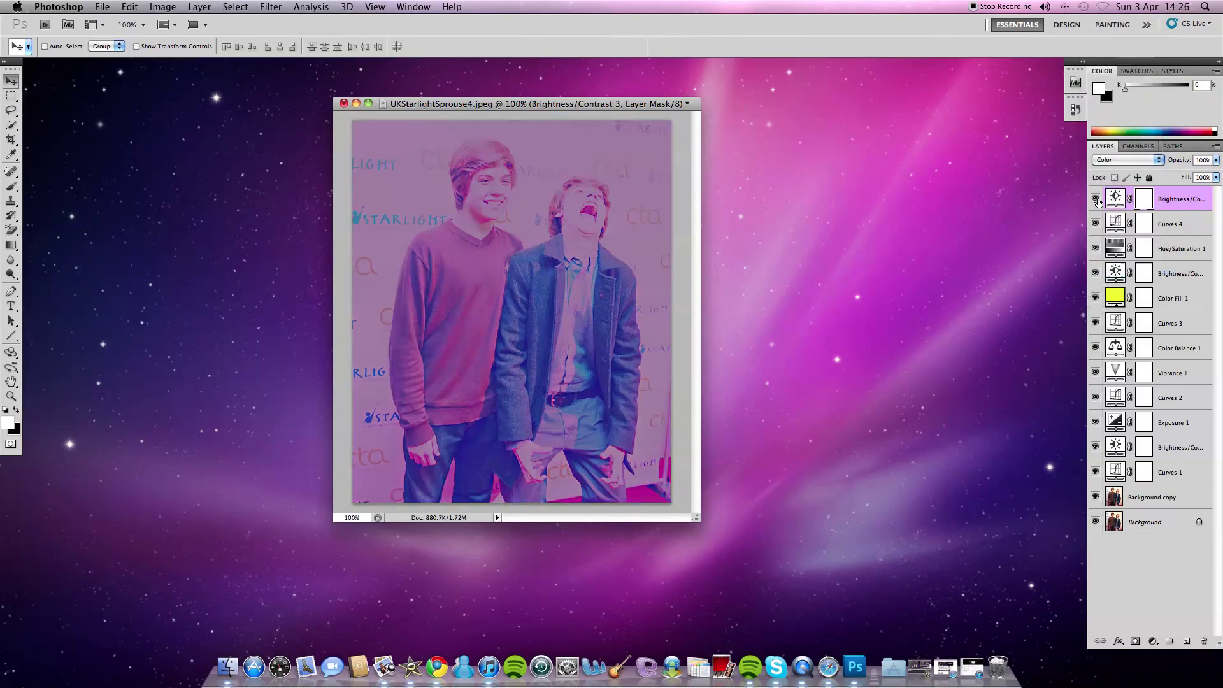
click(1097, 163)
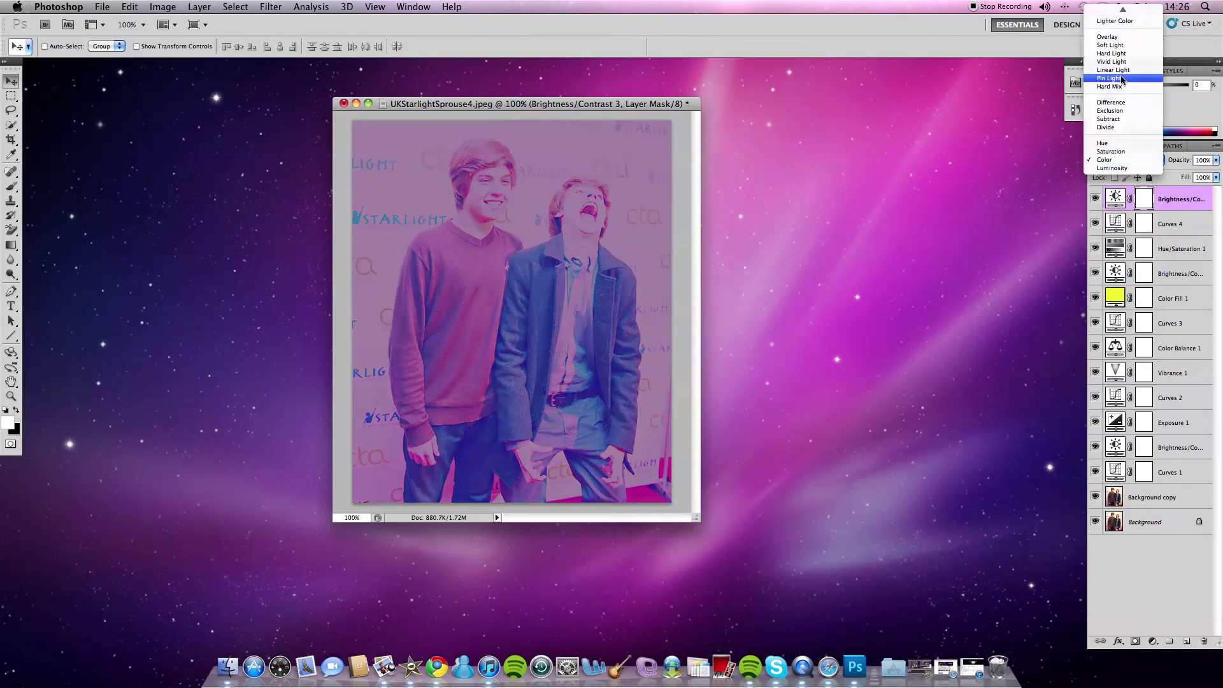
click(1115, 11)
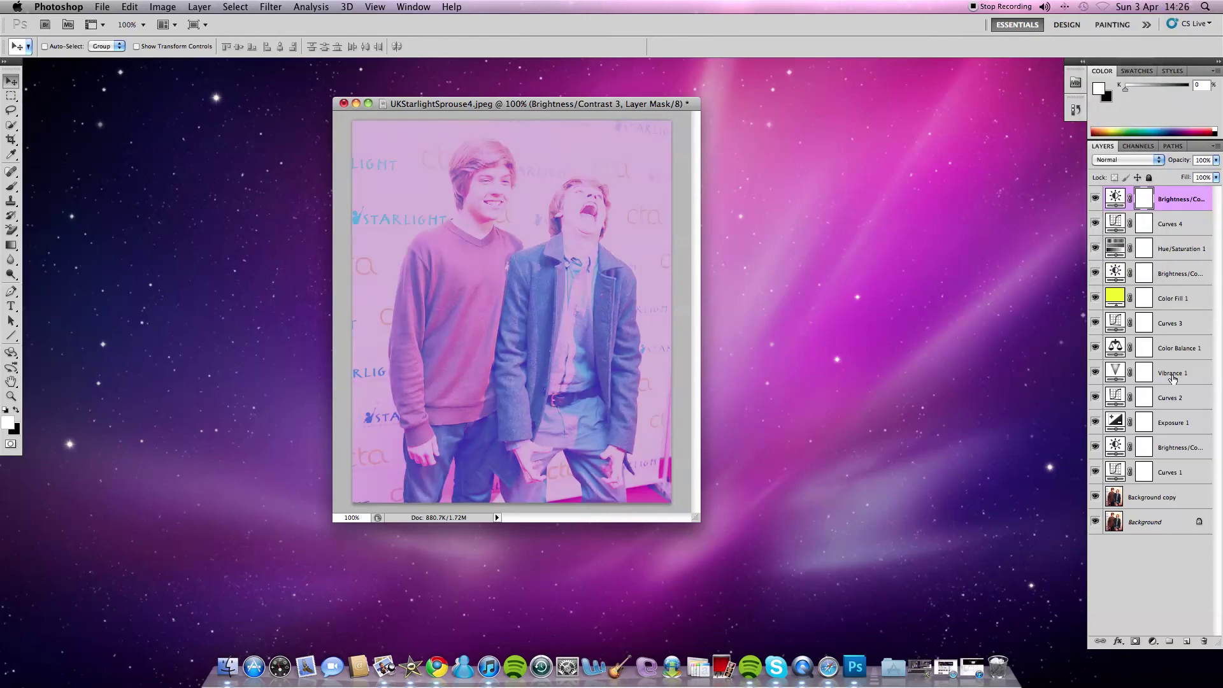
Step: Add a Selective Color layer with Cyan in the Reds set to +100
click(1153, 641)
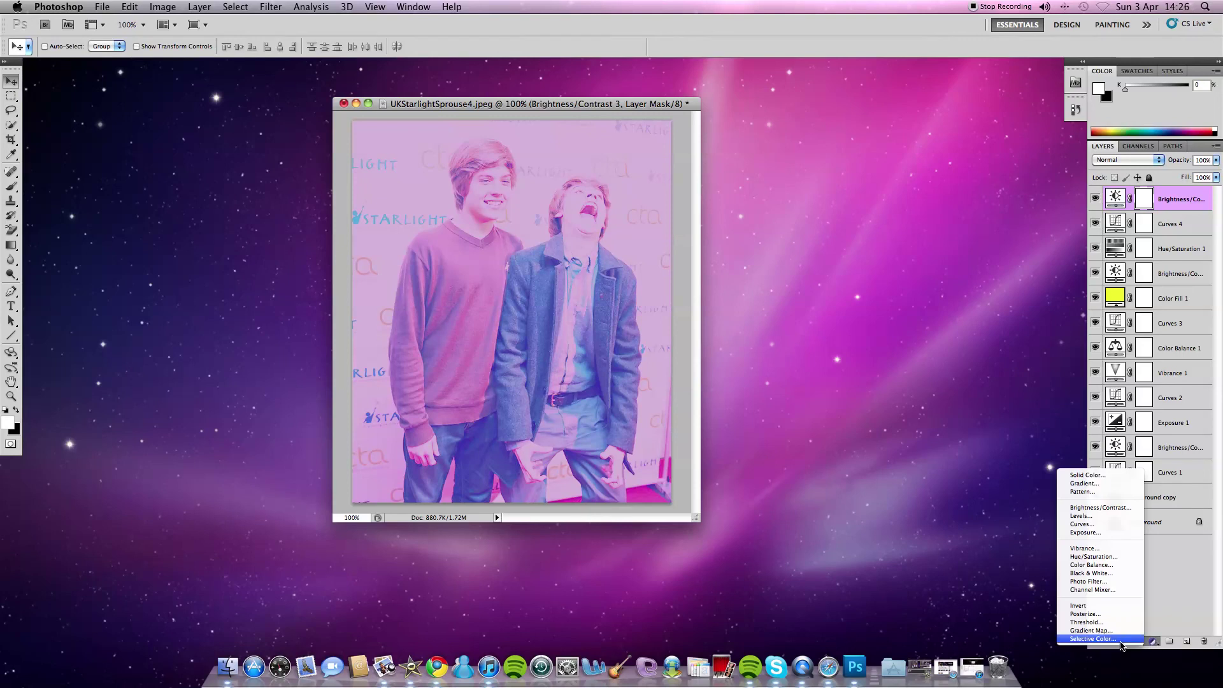
click(1093, 638)
drag(900, 276, 963, 280)
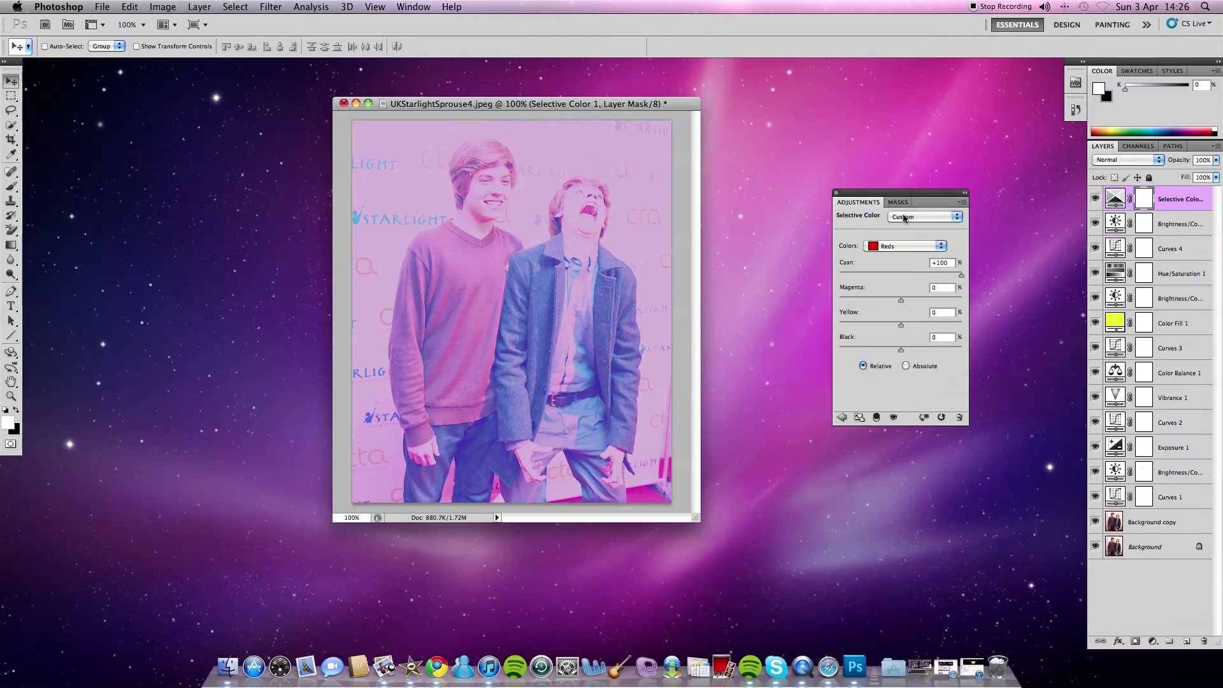
click(836, 193)
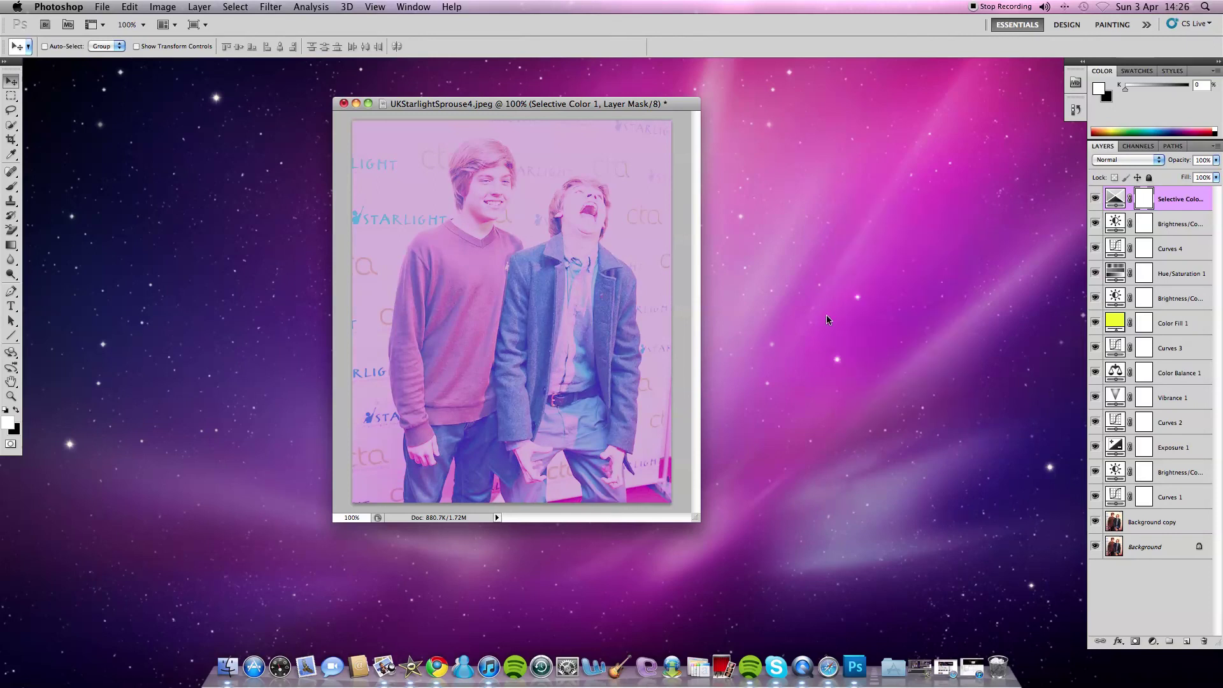